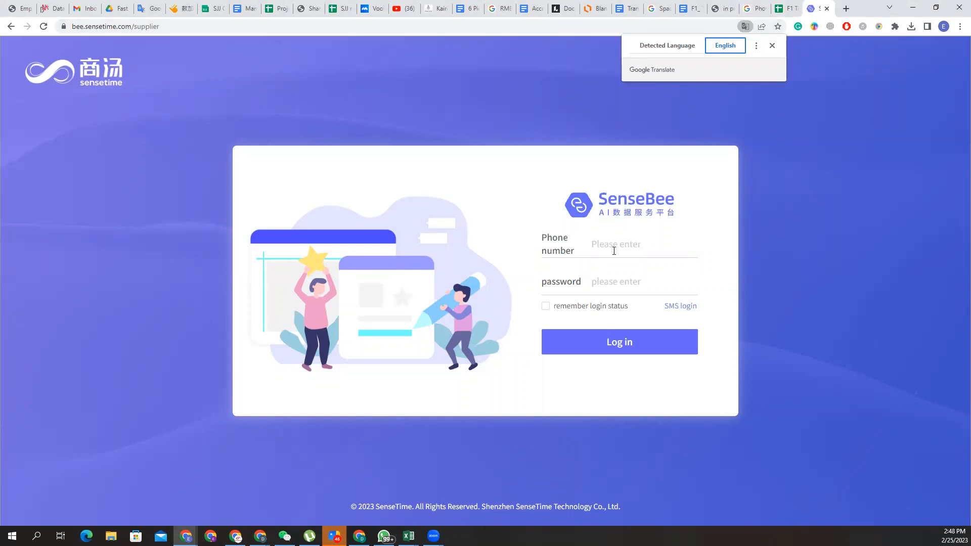
Sign in to SenseBee with the phone number and password from row 25 of the accounts sheet.
{"action": "left_click", "coordinate": [781, 7]}
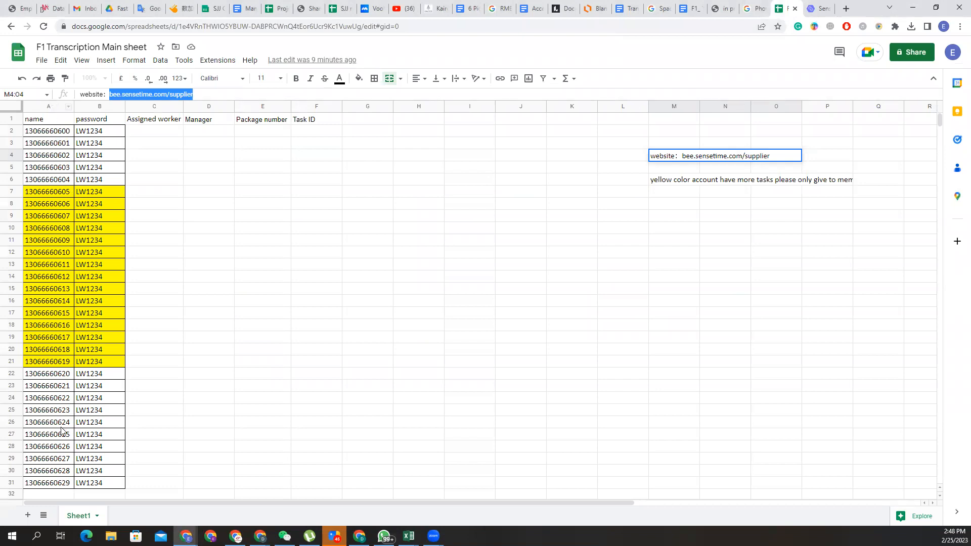
{"action": "scroll", "coordinate": [54, 406], "scroll_direction": "down", "scroll_amount": 1}
{"action": "left_click", "coordinate": [58, 387]}
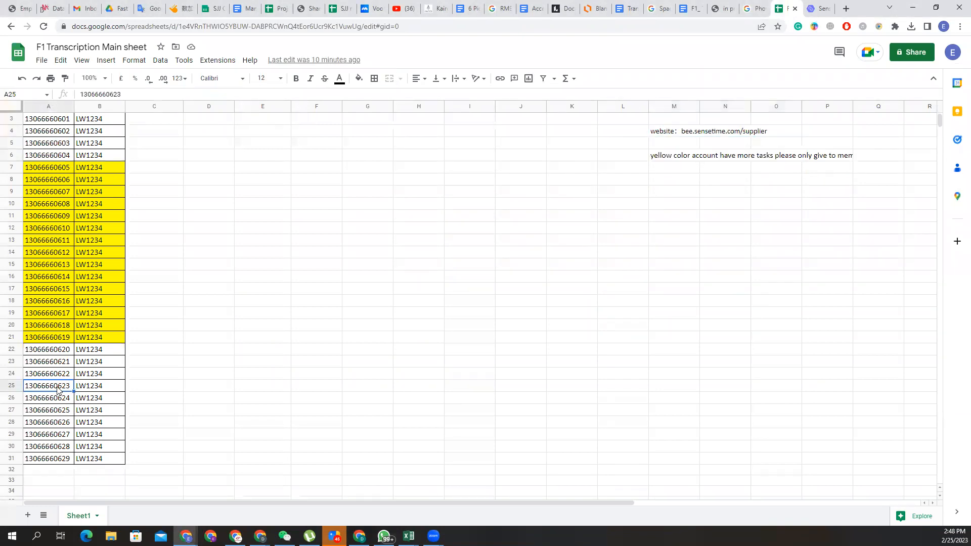
{"action": "left_click", "coordinate": [820, 6]}
{"action": "key", "text": "ctrl+v"}
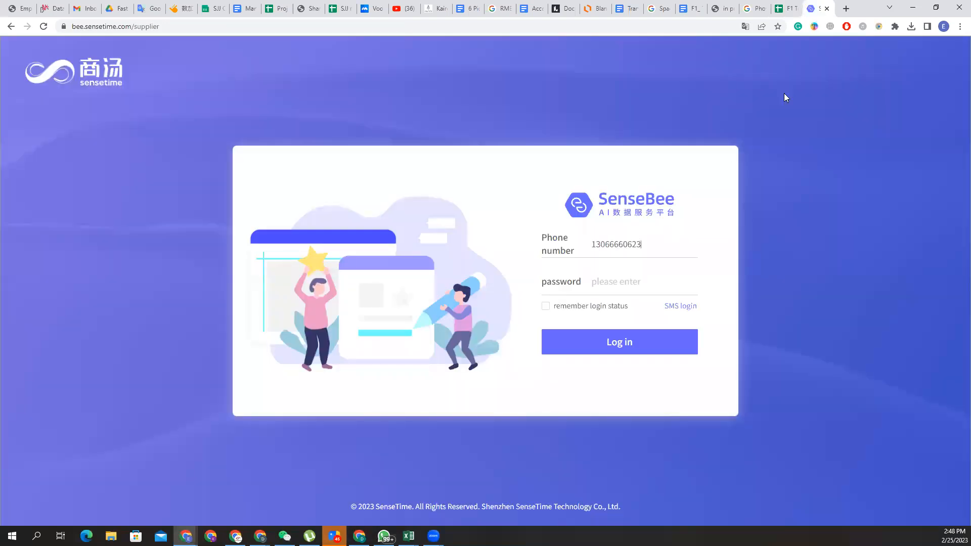
{"action": "left_click", "coordinate": [797, 9]}
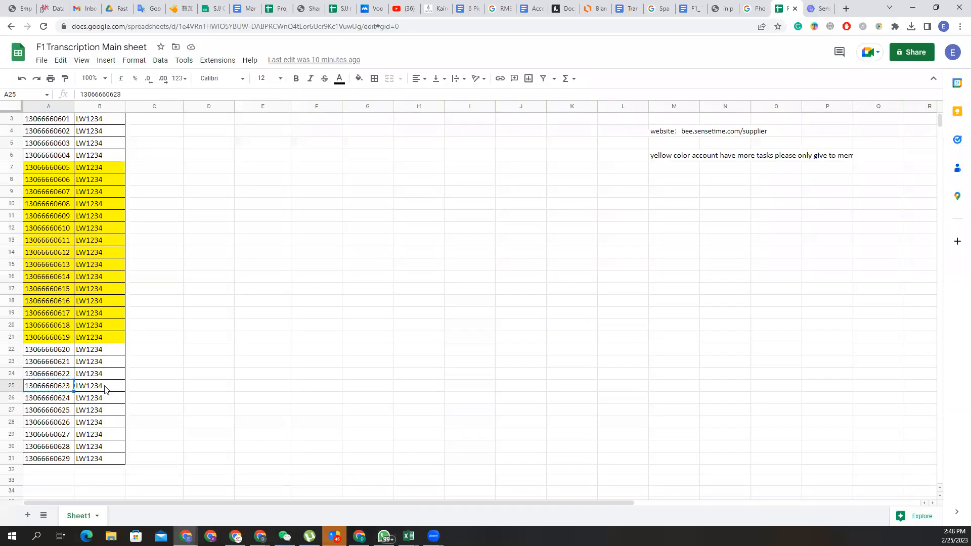
{"action": "left_click", "coordinate": [104, 388]}
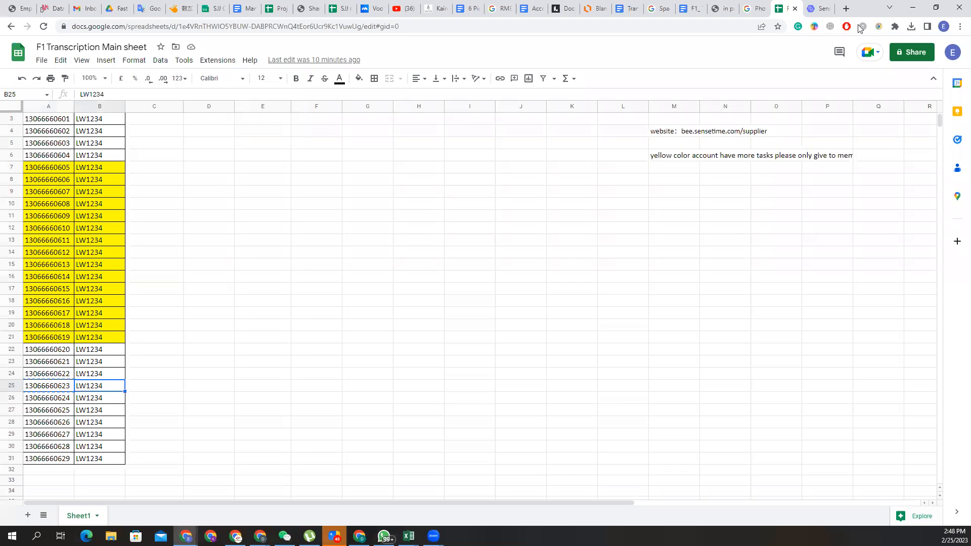
{"action": "left_click", "coordinate": [815, 9]}
{"action": "key", "text": "ctrl+v"}
{"action": "left_click", "coordinate": [620, 342]}
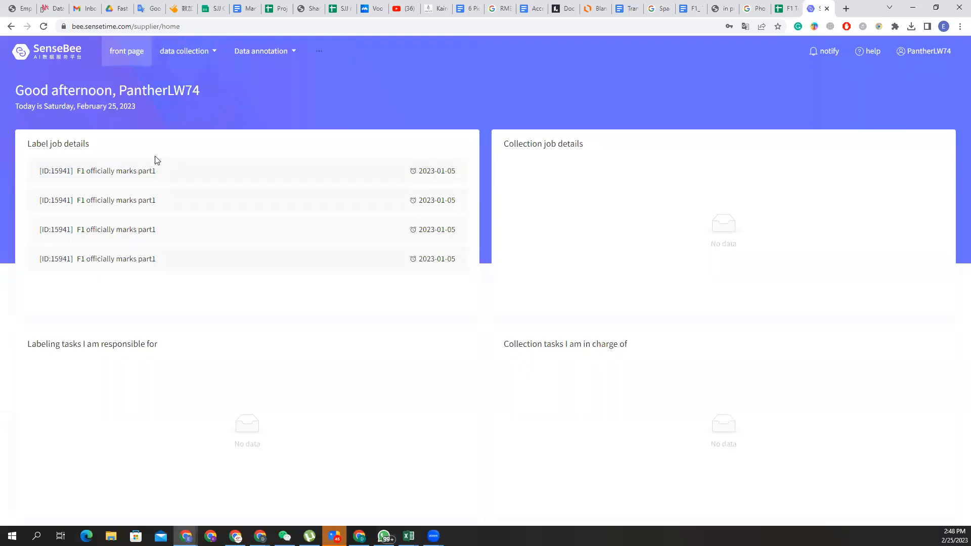
Open the first [ID:15941] F1 officially marks part1 label job.
{"action": "left_click", "coordinate": [124, 172]}
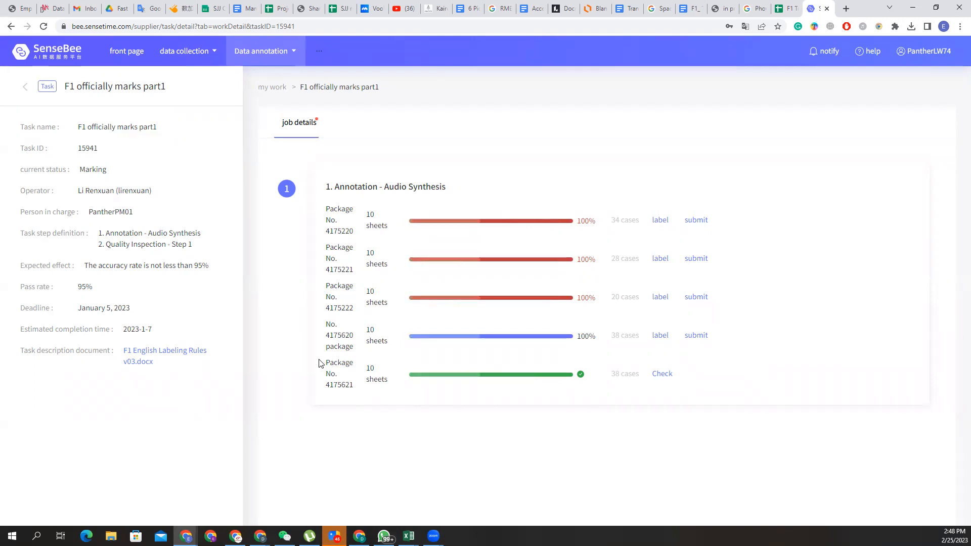
Reopen the F1 officially marks part1 job and start labelling package No. 4175620.
{"action": "left_click", "coordinate": [10, 26]}
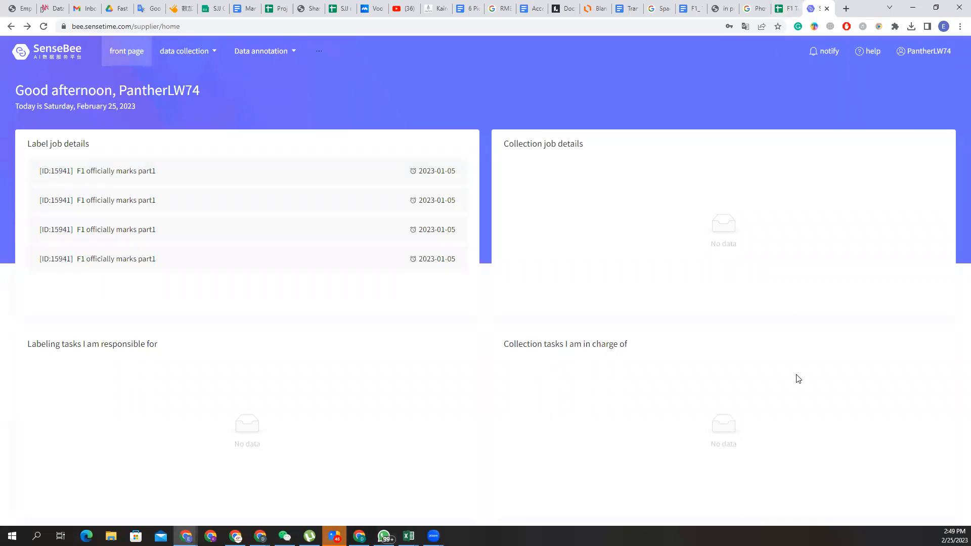
{"action": "left_click", "coordinate": [793, 12]}
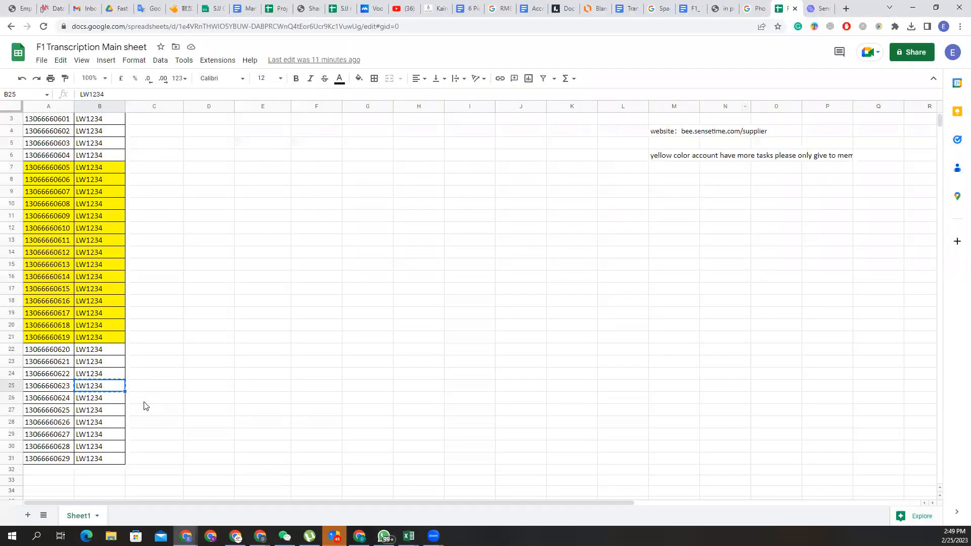
{"action": "left_click", "coordinate": [824, 7]}
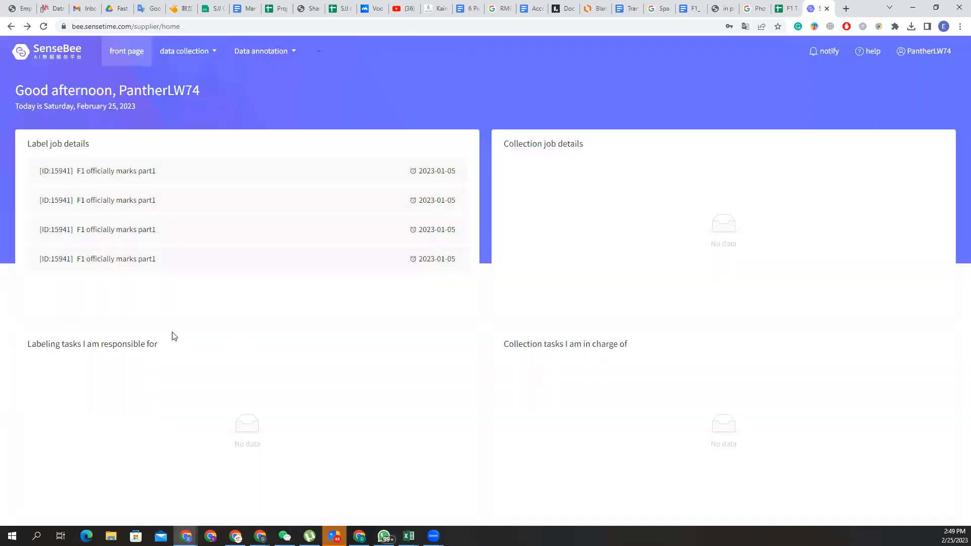
{"action": "left_click", "coordinate": [124, 169]}
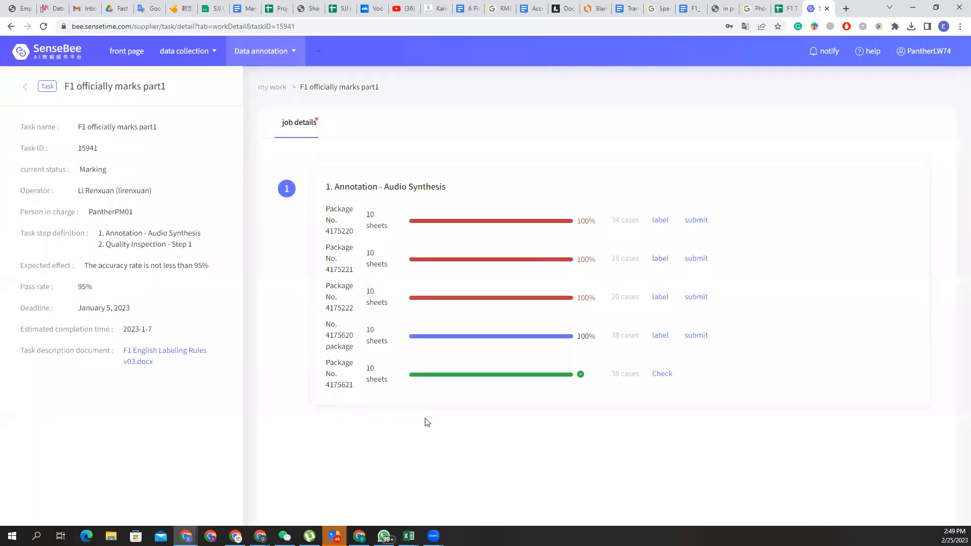
{"action": "left_click", "coordinate": [660, 335]}
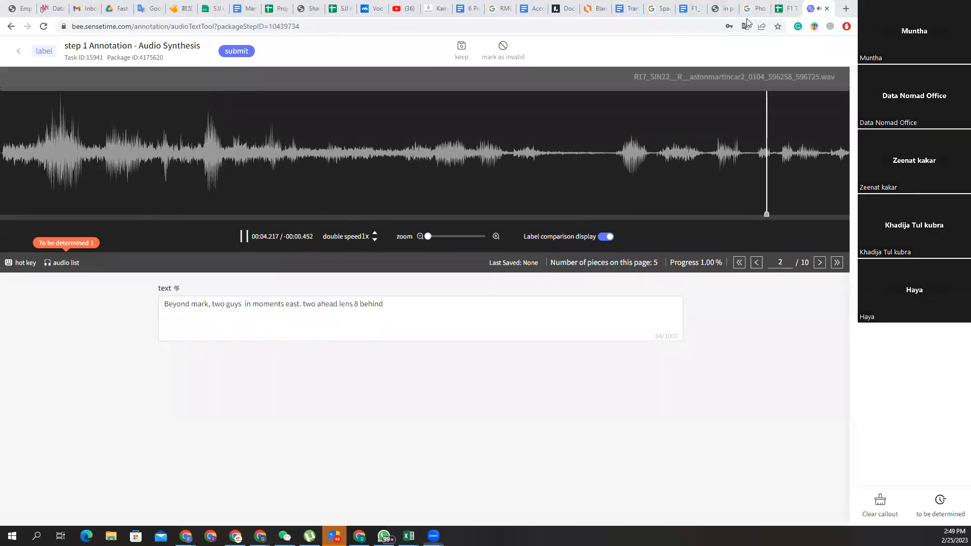
Play item 2's audio clip three times to check it against its draft transcript.
{"action": "left_click", "coordinate": [244, 238]}
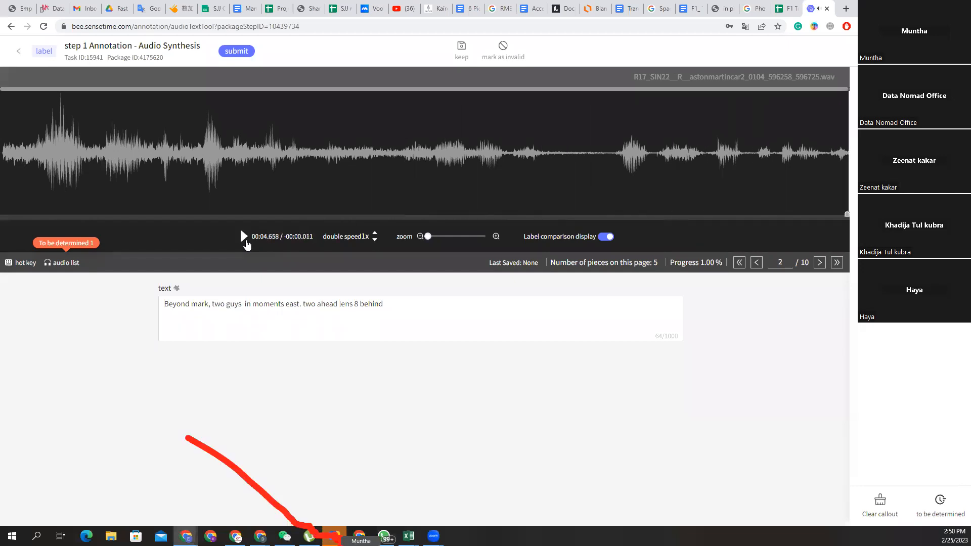
{"action": "left_click", "coordinate": [243, 240]}
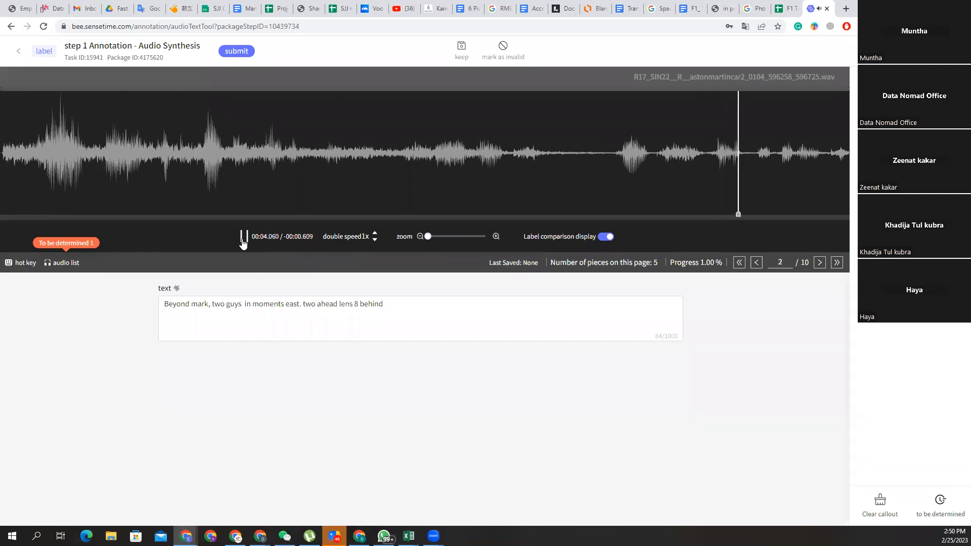
{"action": "left_click", "coordinate": [243, 238]}
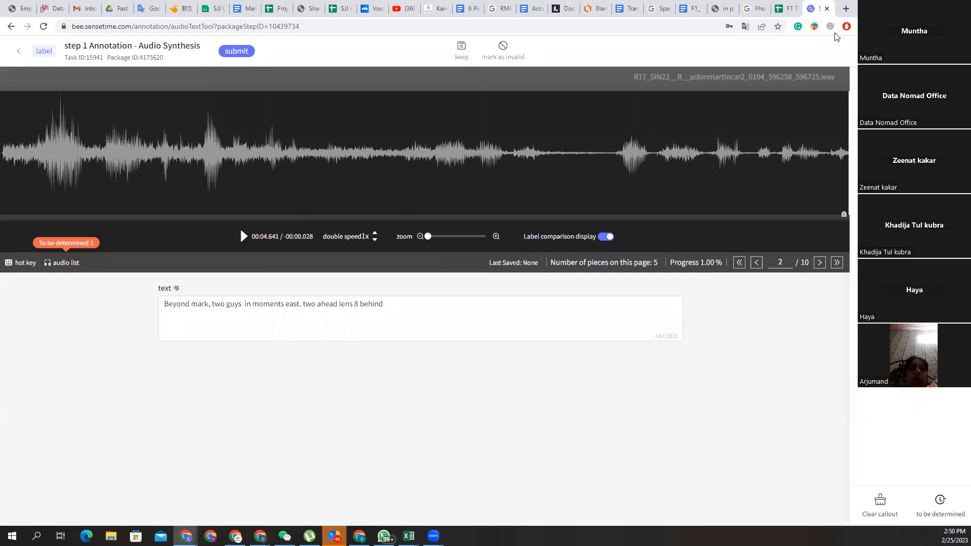
Search Google for 'Leon miles racer name', then retry with 'Neon' instead of 'Leon'.
{"action": "left_click", "coordinate": [846, 9]}
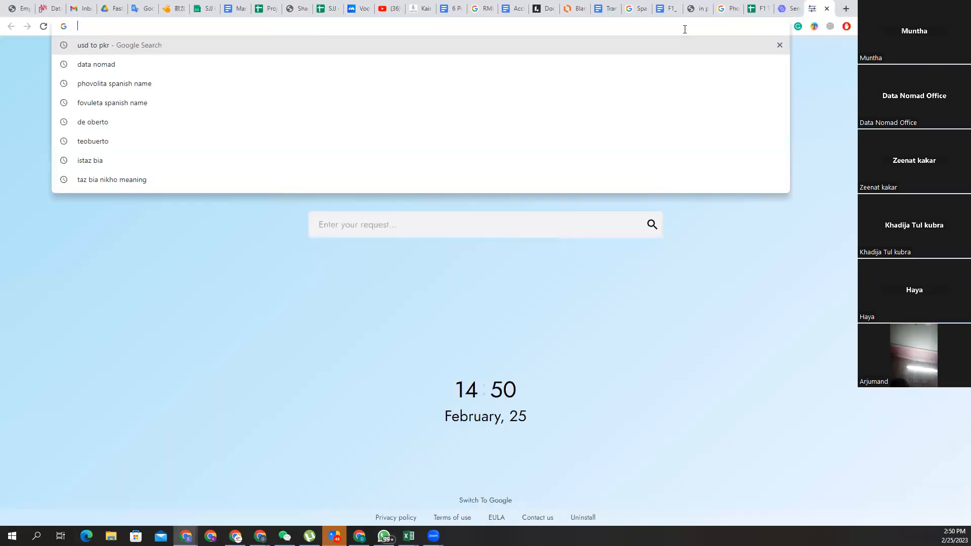
{"action": "type", "text": "le"}
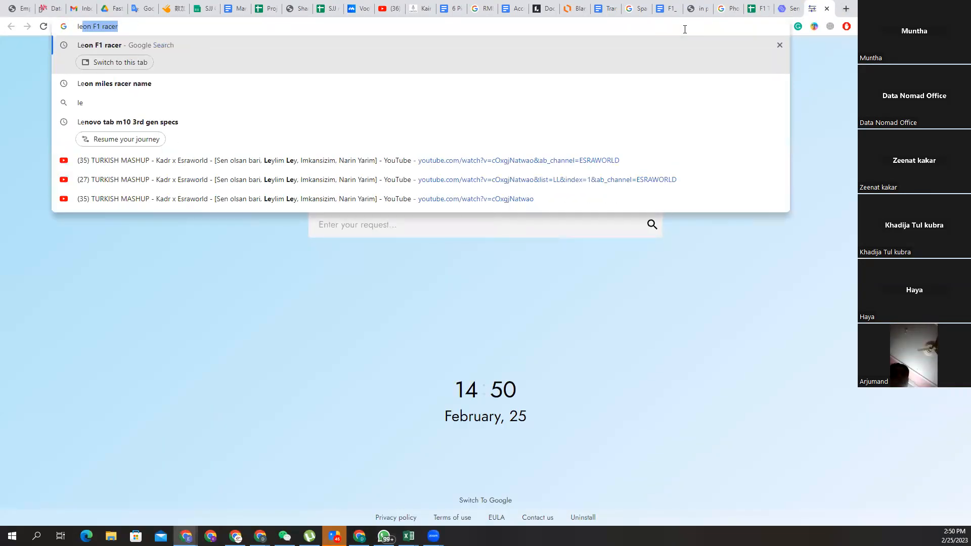
{"action": "type", "text": "on miles"}
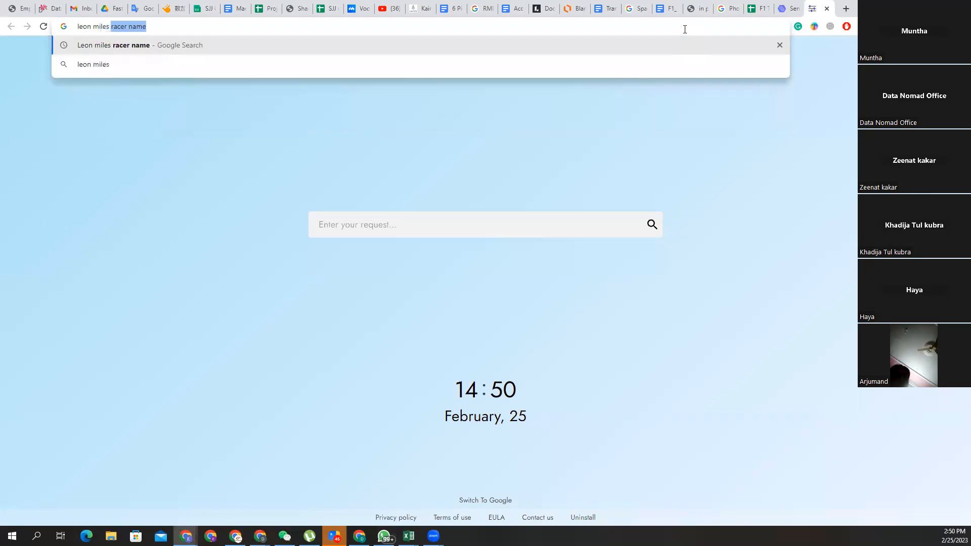
{"action": "key", "text": "Return"}
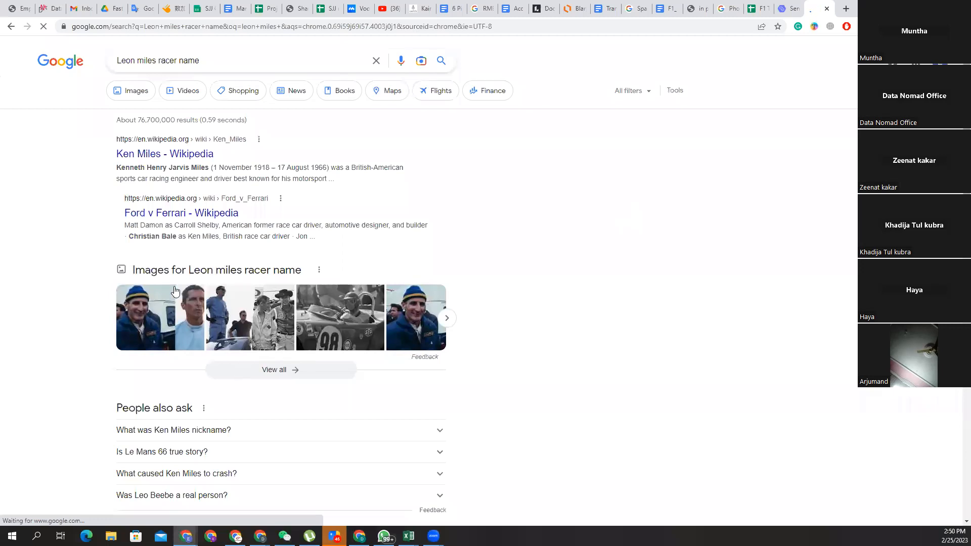
{"action": "double_click", "coordinate": [132, 61]}
{"action": "type", "text": "Neon"}
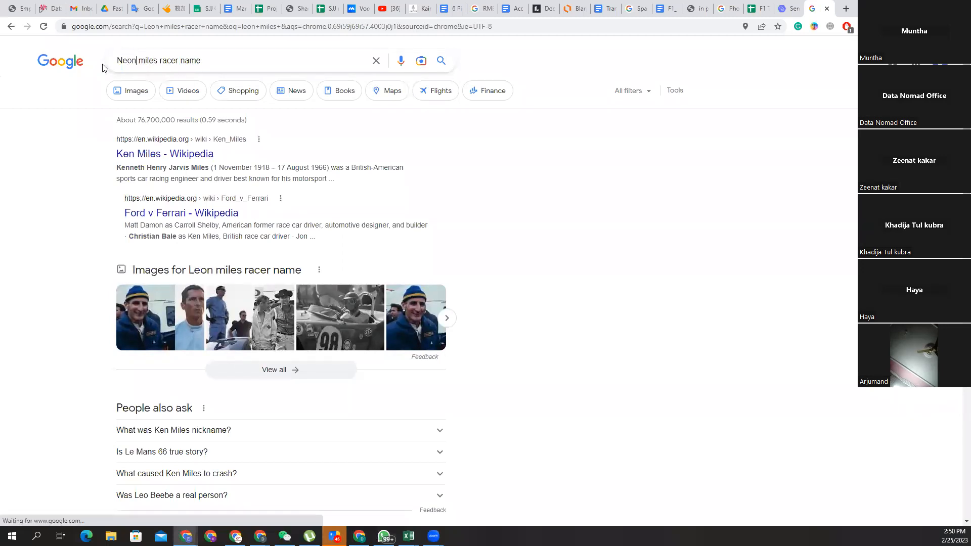
{"action": "key", "text": "Return"}
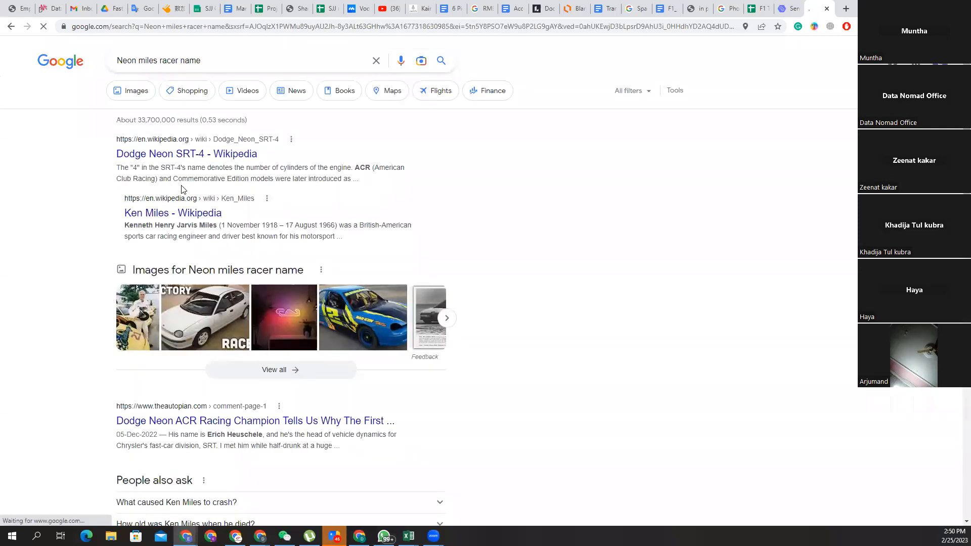
{"action": "scroll", "coordinate": [190, 228], "scroll_direction": "down", "scroll_amount": 2}
{"action": "scroll", "coordinate": [195, 249], "scroll_direction": "up", "scroll_amount": 2}
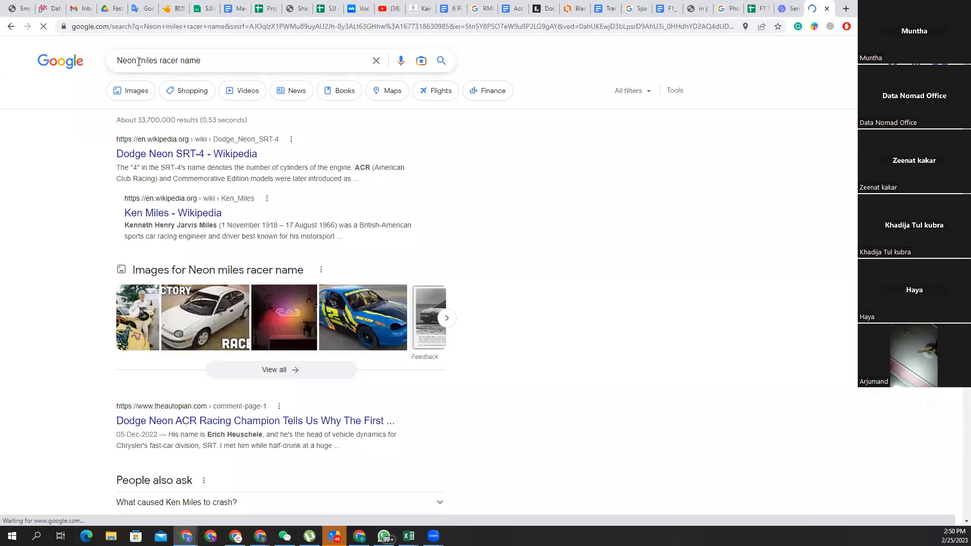
Change the query back to 'Leon miles racer name' and compare the results with the clip.
{"action": "left_click_drag", "start_coordinate": [136, 61], "coordinate": [114, 64]}
{"action": "type", "text": "Li"}
{"action": "key", "text": "BackSpace"}
{"action": "type", "text": "ee"}
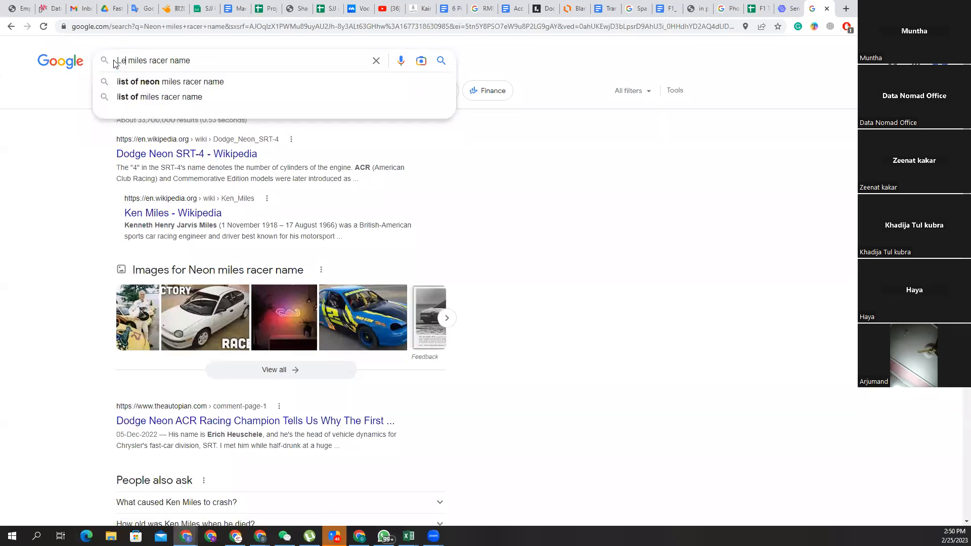
{"action": "key", "text": "BackSpace"}
{"action": "type", "text": "on"}
{"action": "key", "text": "Return"}
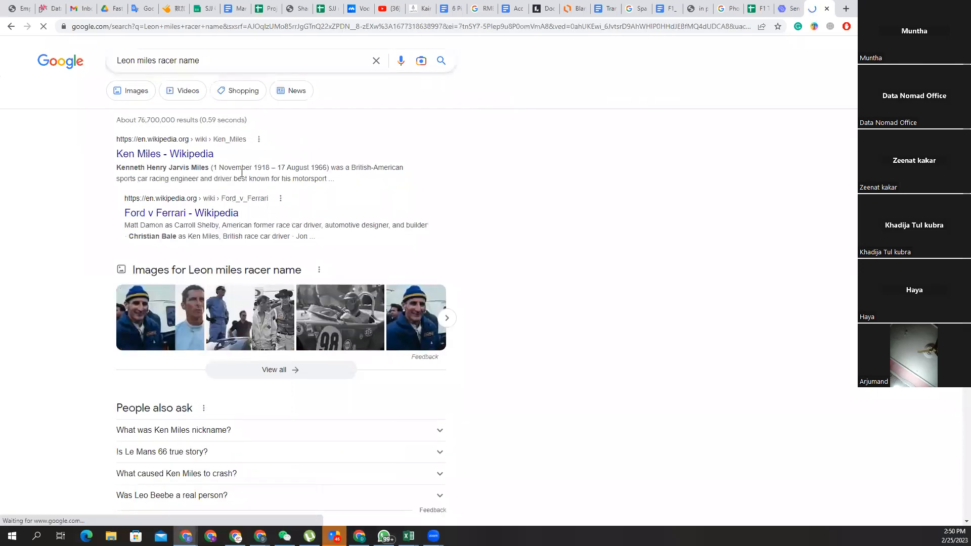
{"action": "left_click", "coordinate": [794, 6]}
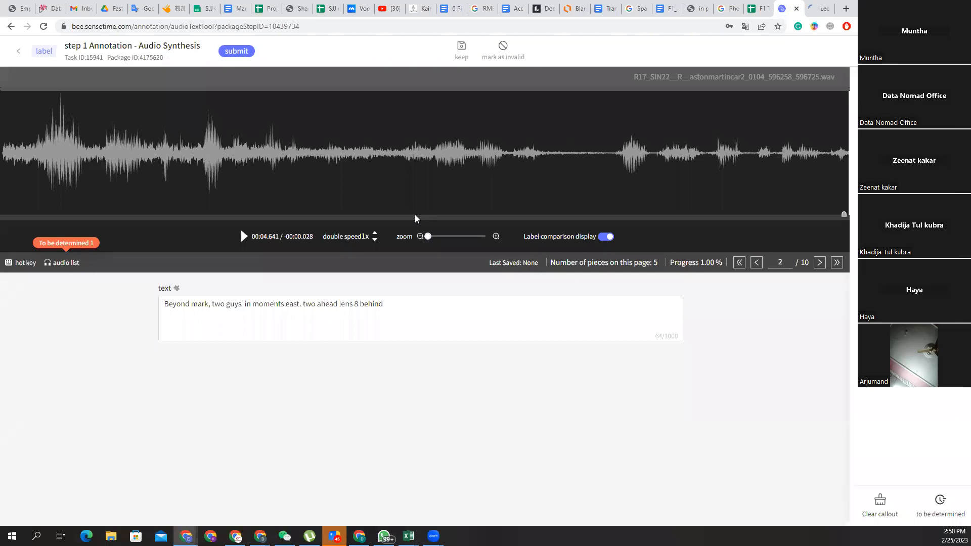
{"action": "left_click", "coordinate": [820, 8]}
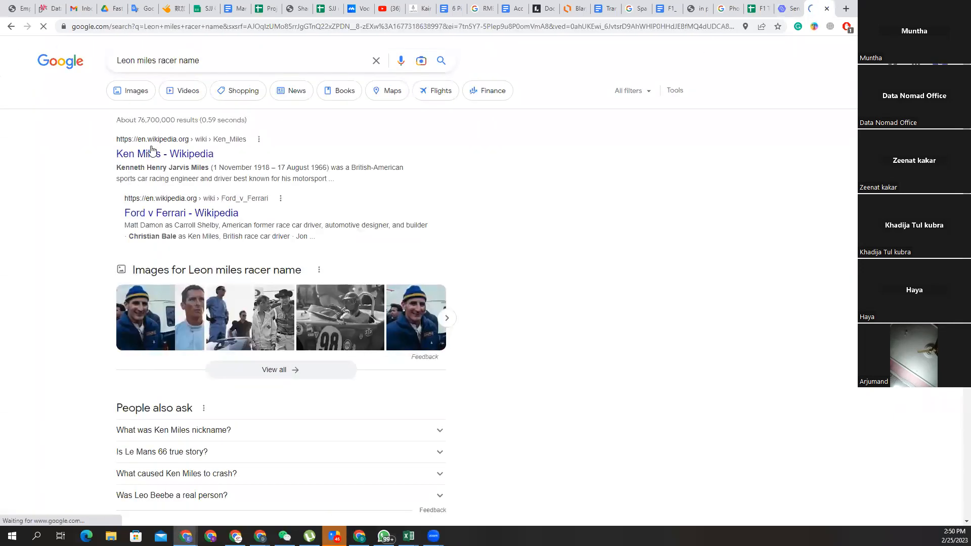
Replay item 2, correct 'lens' to 'Lance' and the opening words to 'Leon Miles'.
{"action": "left_click", "coordinate": [785, 5]}
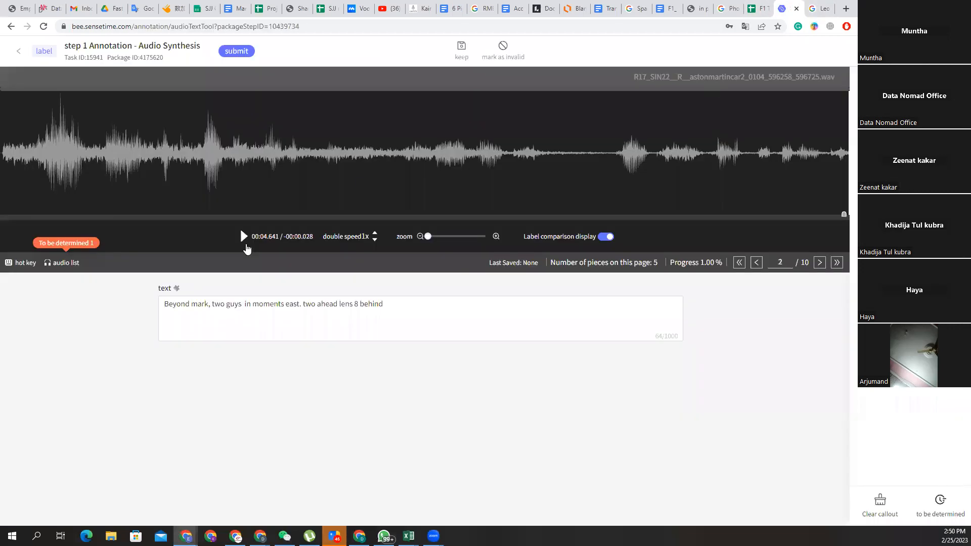
{"action": "left_click", "coordinate": [241, 236]}
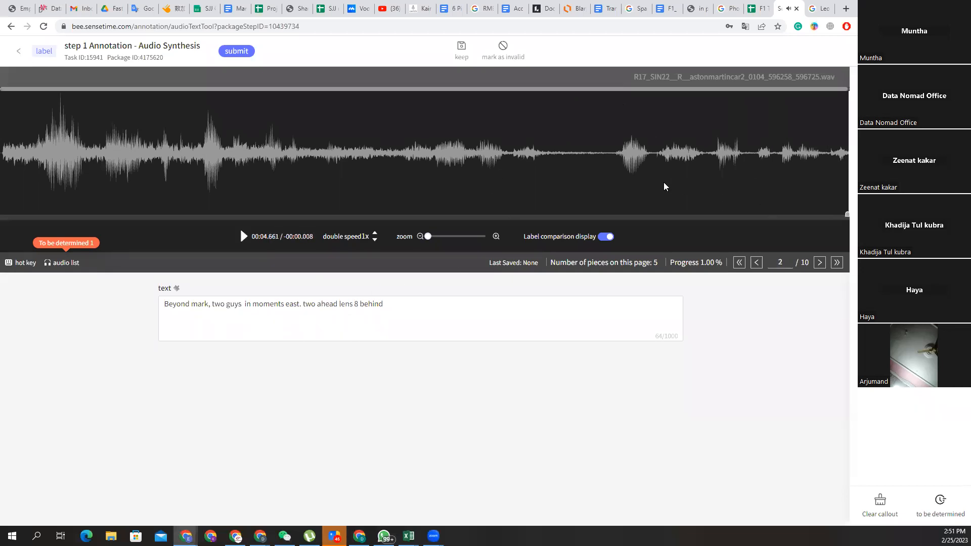
{"action": "double_click", "coordinate": [343, 306]}
{"action": "type", "text": "Lance"}
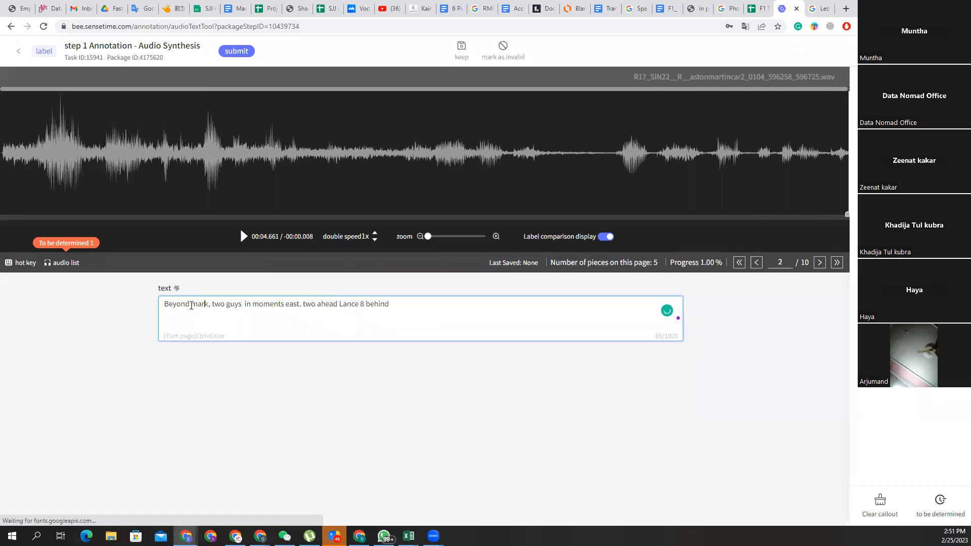
{"action": "left_click_drag", "start_coordinate": [205, 305], "coordinate": [165, 304]}
{"action": "type", "text": "Leon Mile"}
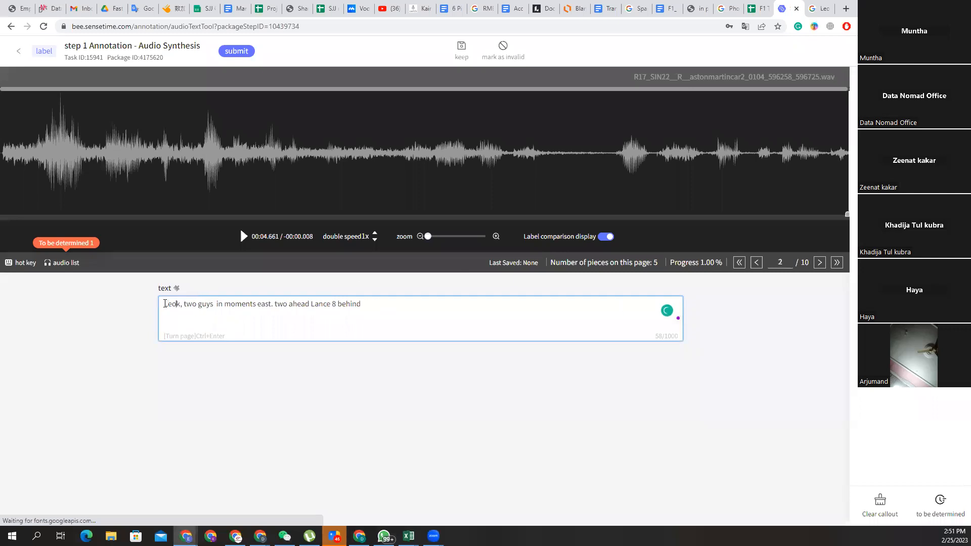
{"action": "type", "text": "s"}
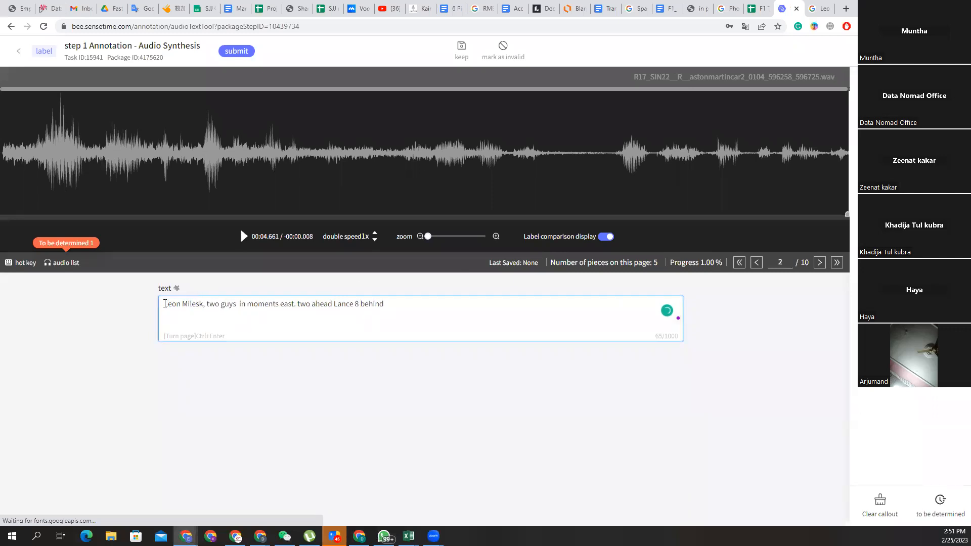
{"action": "key", "text": "Delete"}
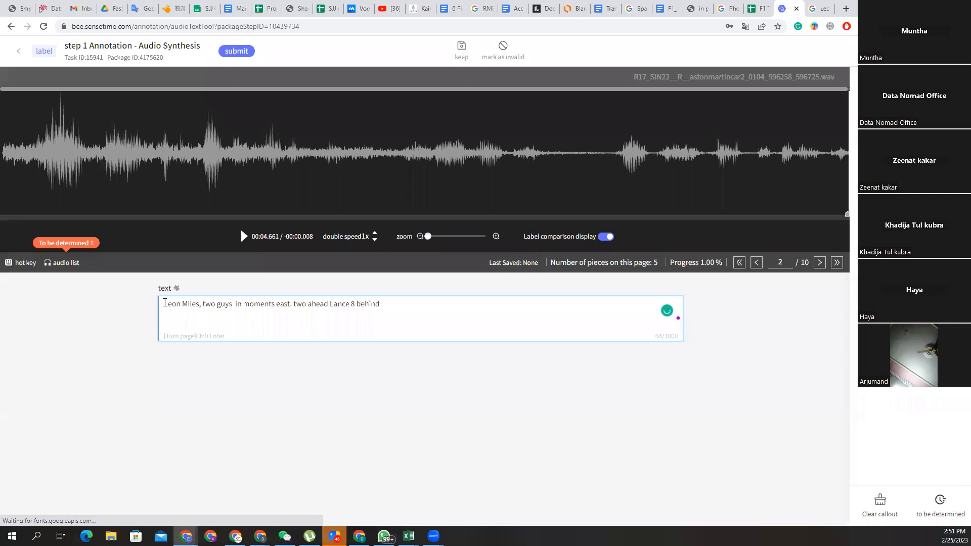
{"action": "left_click", "coordinate": [242, 237]}
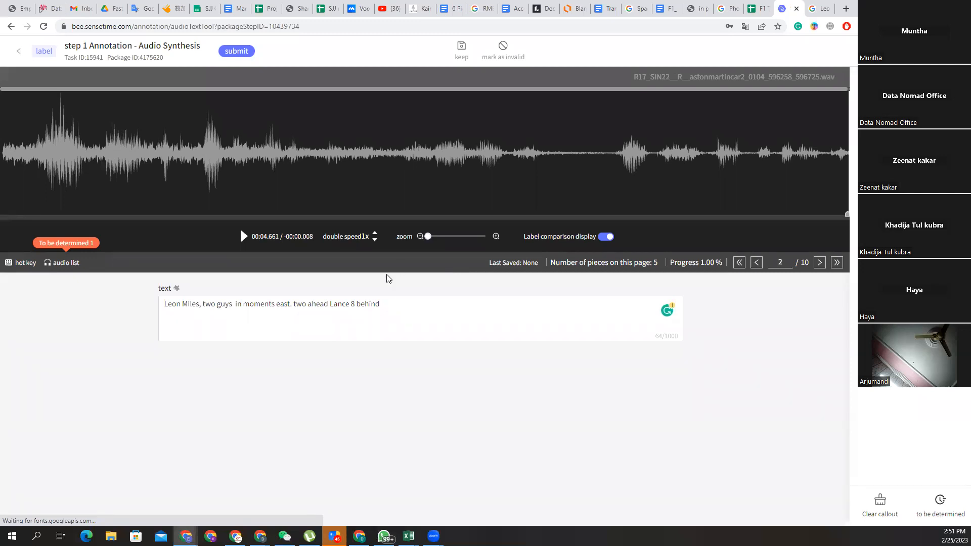
Drop playback to 0.5x, settle at 0.75x, and replay the clip's opening words repeatedly.
{"action": "left_click", "coordinate": [374, 241]}
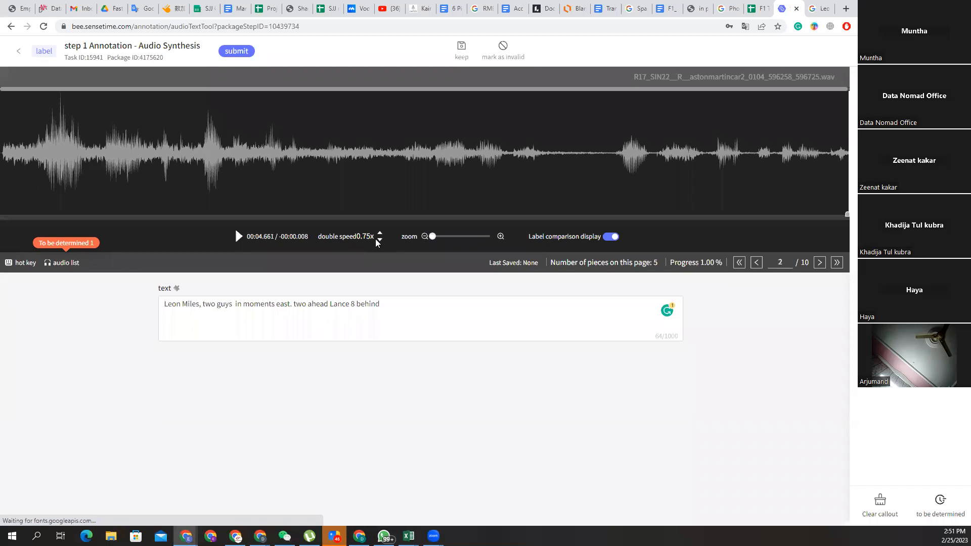
{"action": "left_click", "coordinate": [379, 241]}
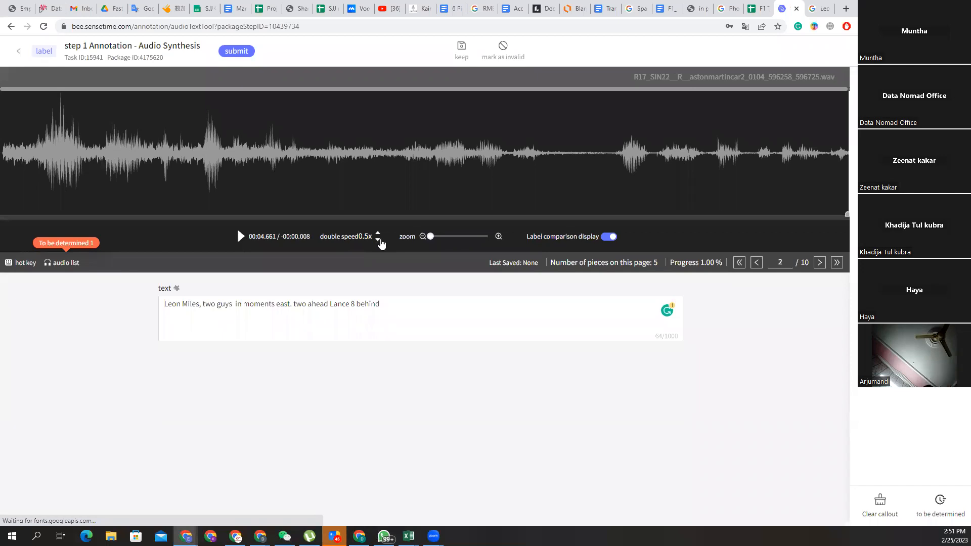
{"action": "left_click", "coordinate": [243, 237]}
{"action": "left_click", "coordinate": [379, 234]}
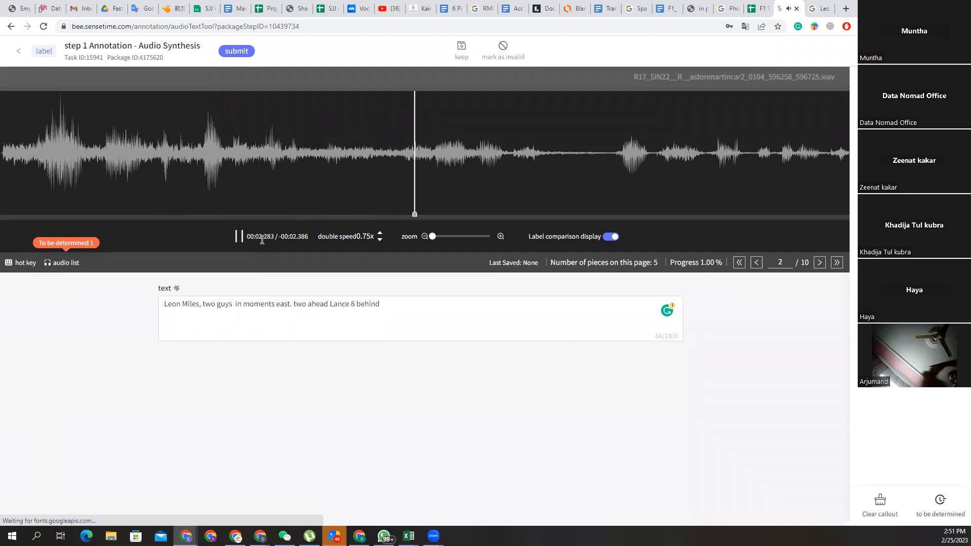
{"action": "left_click", "coordinate": [139, 180]}
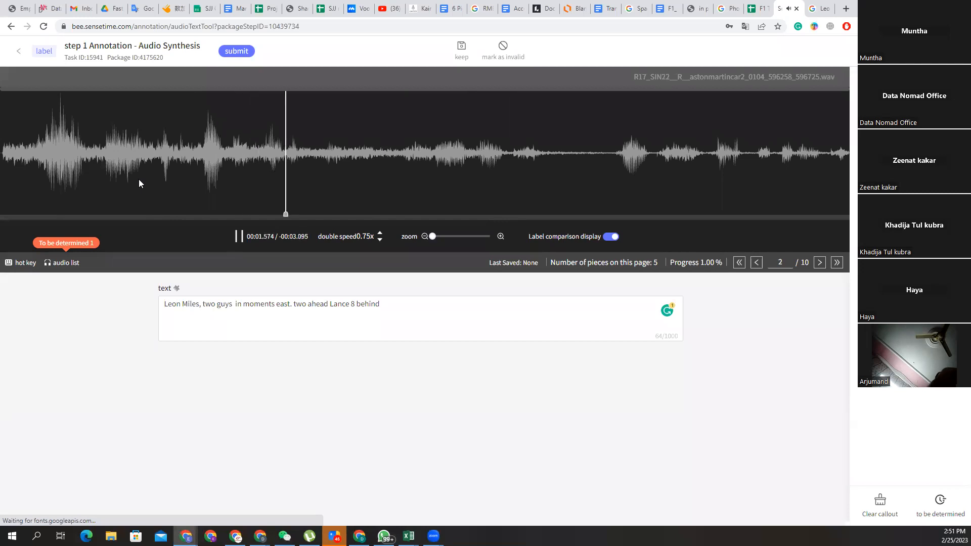
{"action": "left_click", "coordinate": [139, 180]}
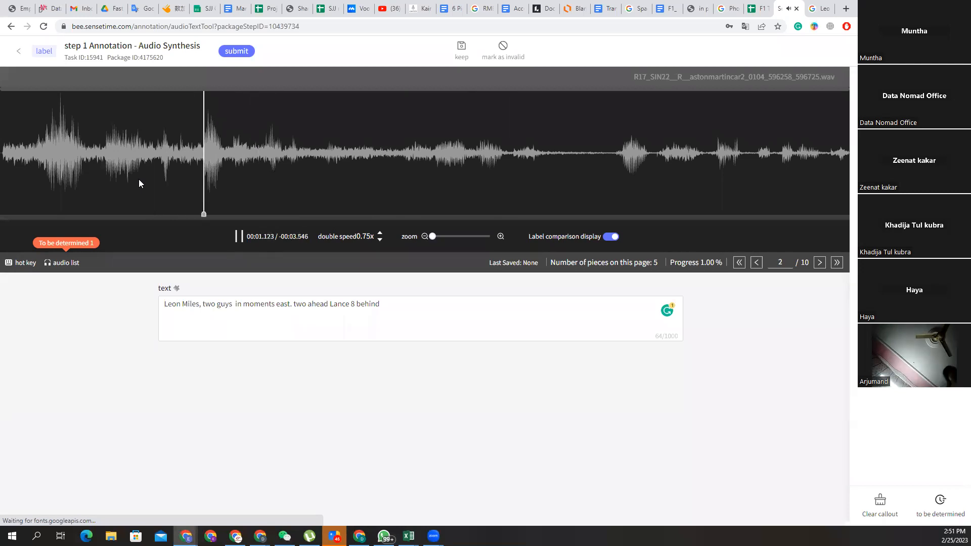
{"action": "left_click", "coordinate": [151, 178]}
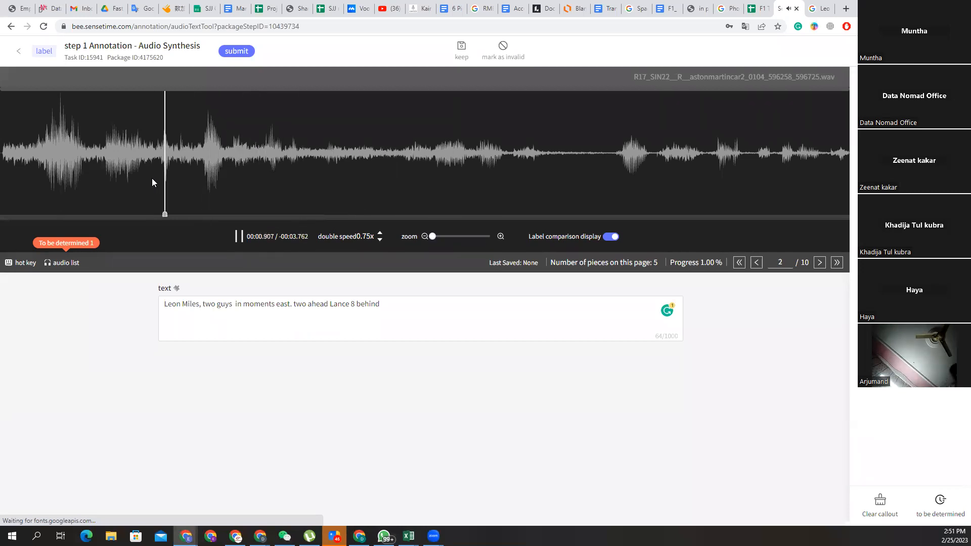
Insert 'he can go the eleven he's' after 'Miles,' and replace 'guys in moments east' with 'ahead'.
{"action": "left_click", "coordinate": [241, 237]}
{"action": "left_click", "coordinate": [203, 303]}
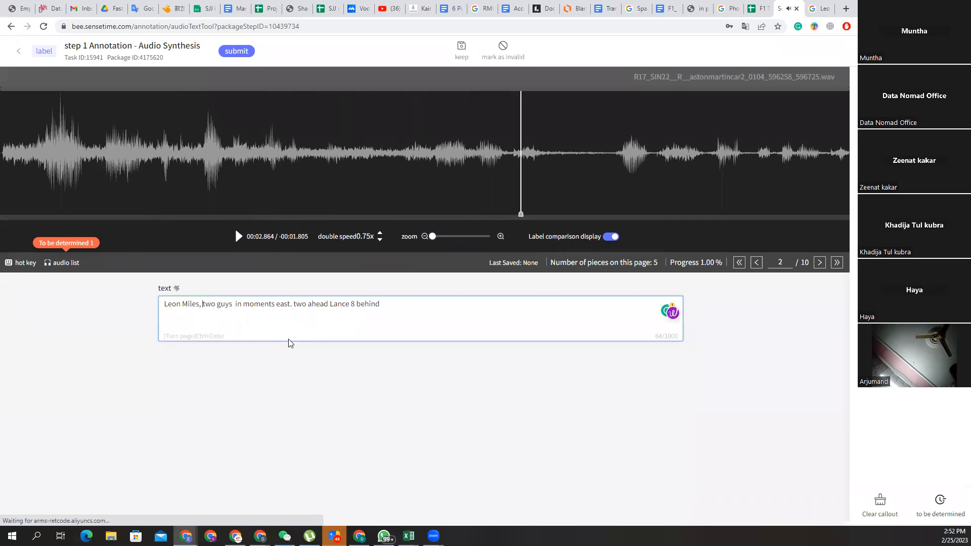
{"action": "type", "text": "he can go "}
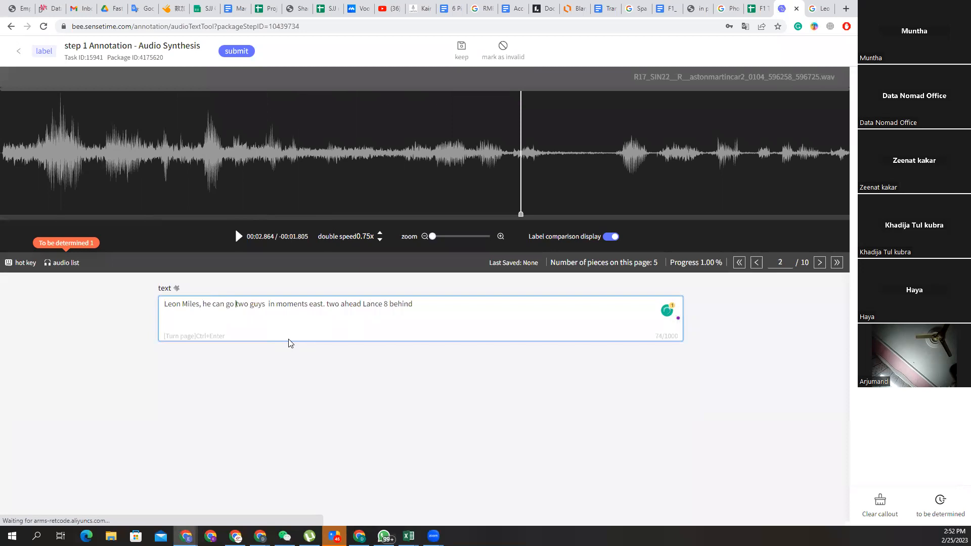
{"action": "type", "text": "the eleven"}
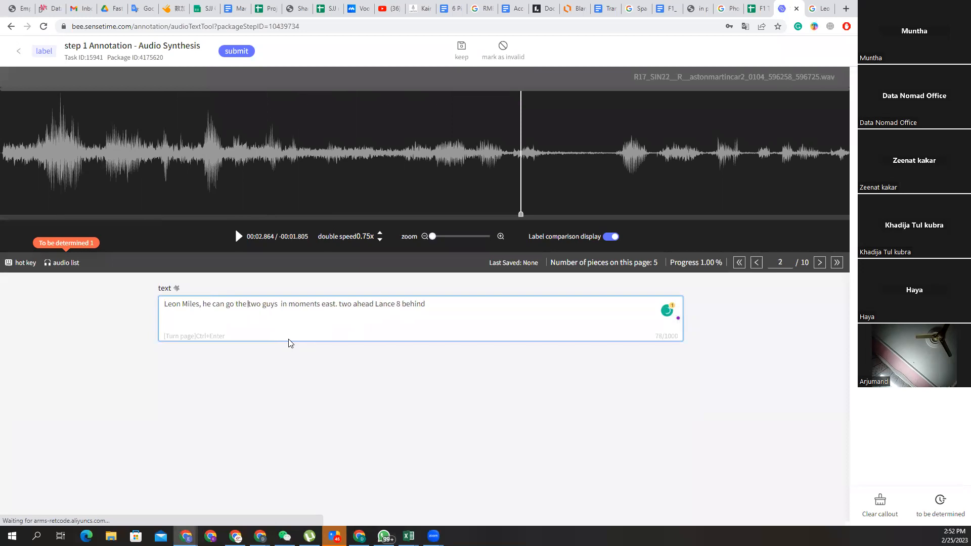
{"action": "type", "text": " he's"}
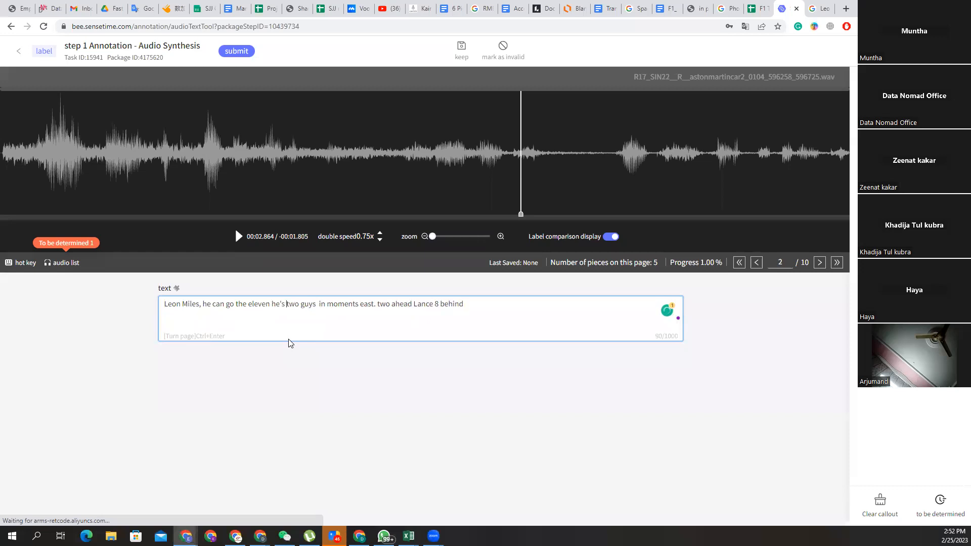
{"action": "left_click_drag", "start_coordinate": [374, 303], "coordinate": [302, 305]}
{"action": "type", "text": "ahead"}
Replay from about 1.2 seconds and delete the duplicated 'two ahead'.
{"action": "left_click", "coordinate": [225, 160]}
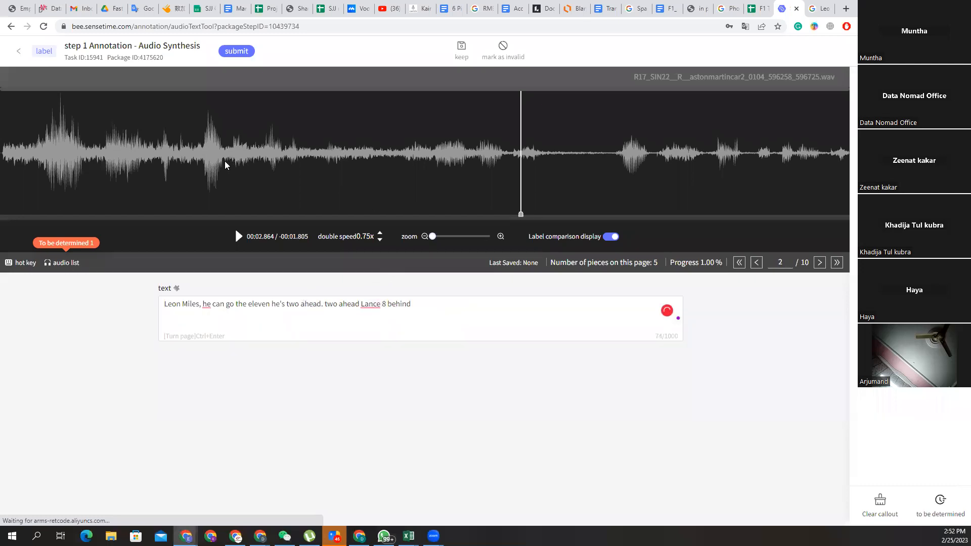
{"action": "left_click", "coordinate": [237, 242]}
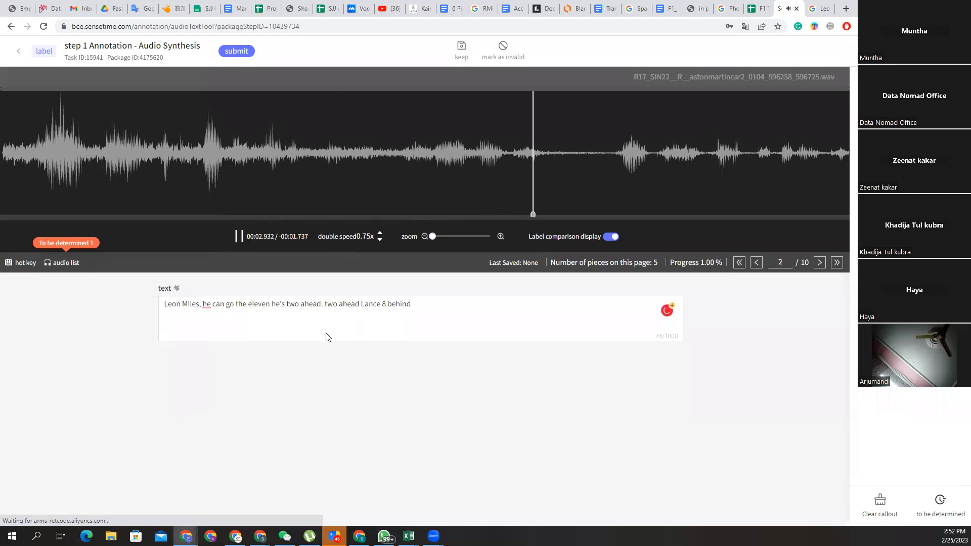
{"action": "left_click", "coordinate": [359, 304]}
{"action": "left_click_drag", "start_coordinate": [346, 306], "coordinate": [327, 304]}
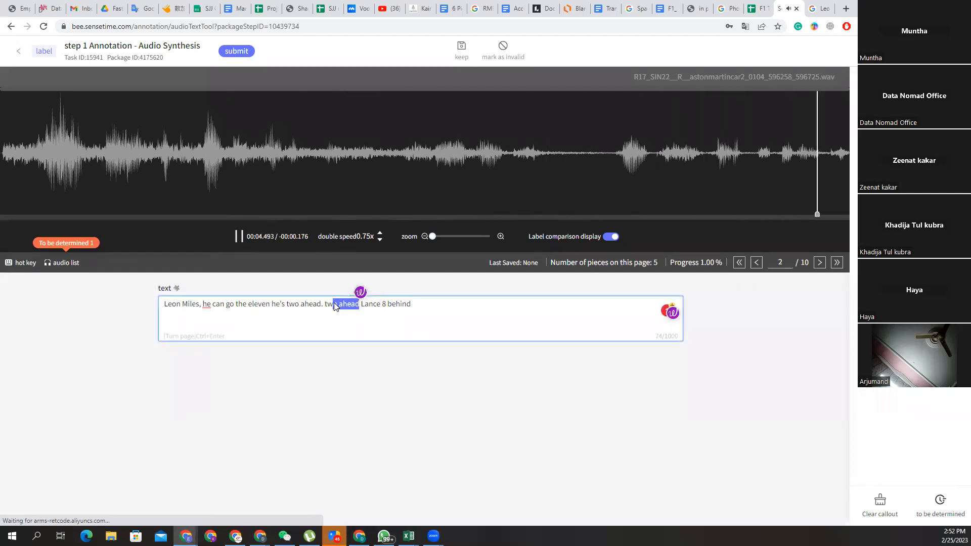
{"action": "key", "text": "BackSpace"}
{"action": "key", "text": "BackSpace"}
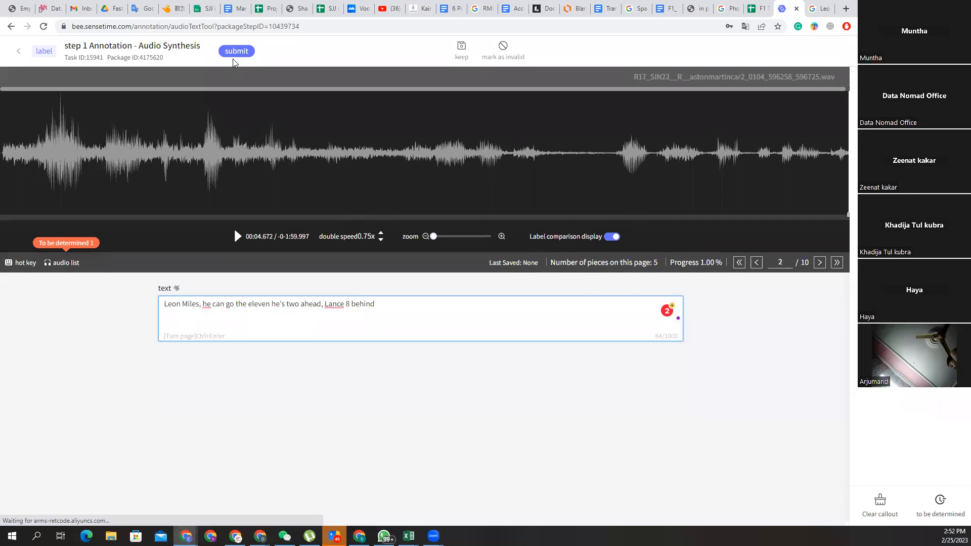
{"action": "double_click", "coordinate": [785, 261]}
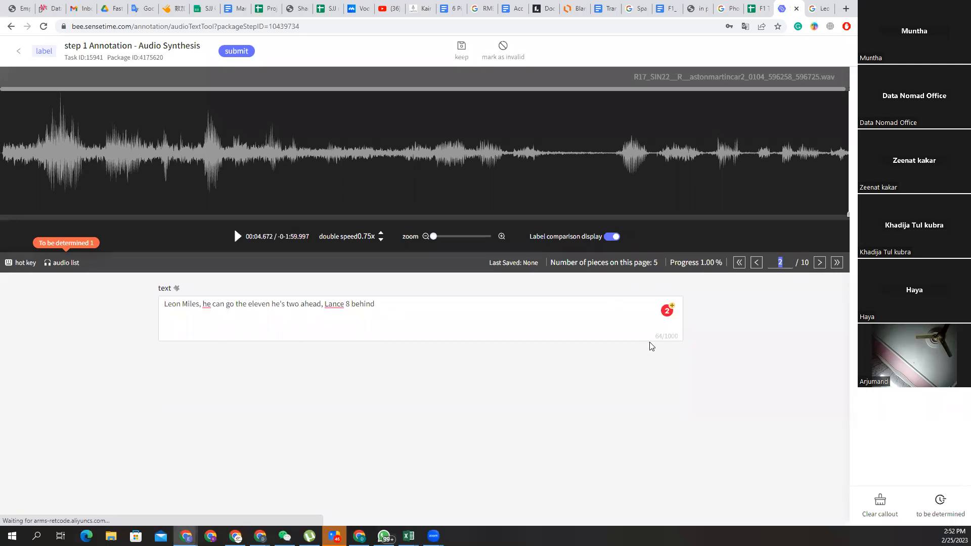
{"action": "left_click", "coordinate": [778, 337]}
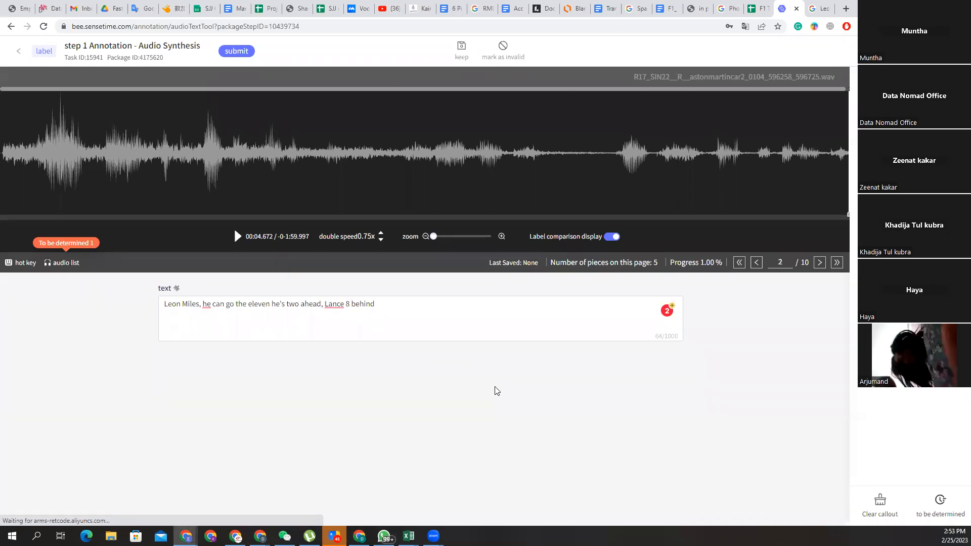
{"action": "left_click", "coordinate": [198, 304]}
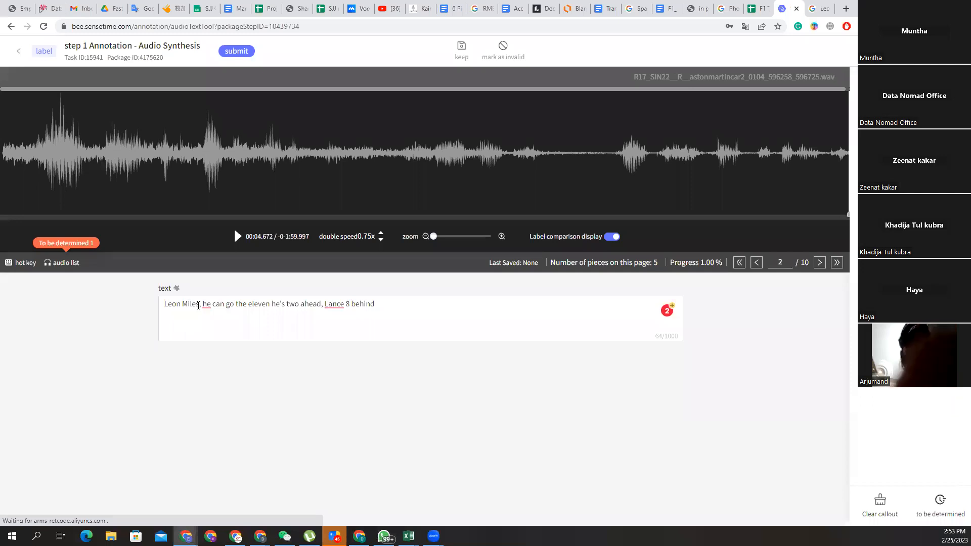
{"action": "type", "text": ","}
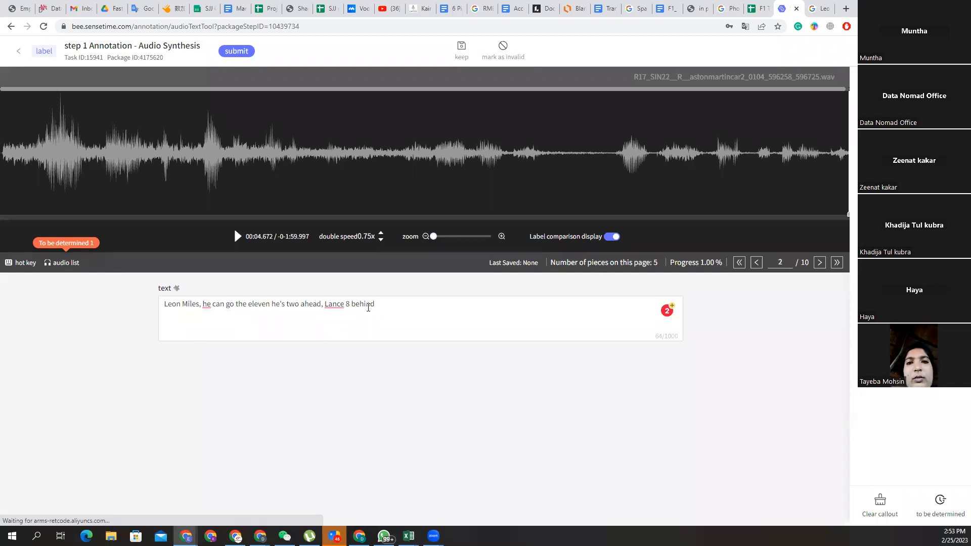
{"action": "left_click", "coordinate": [238, 238]}
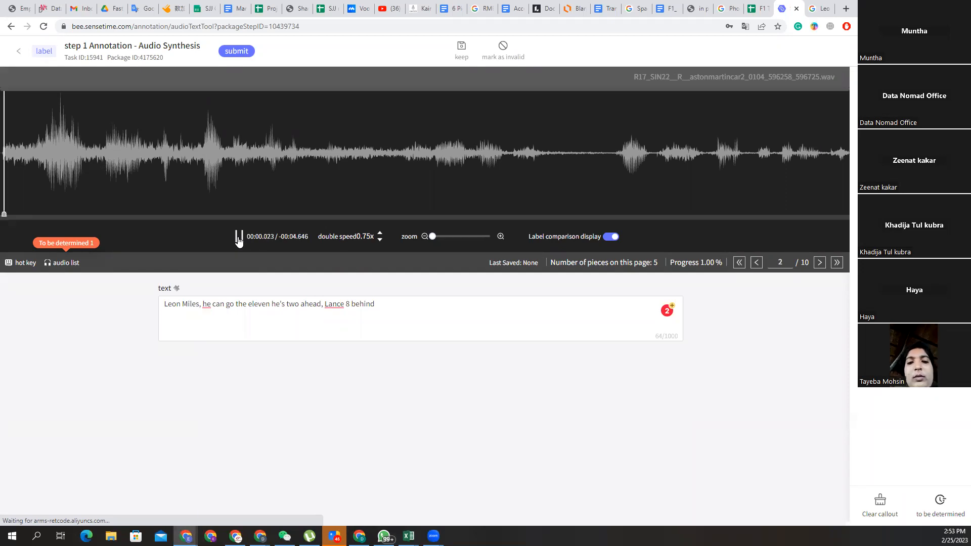
{"action": "left_click", "coordinate": [378, 233]}
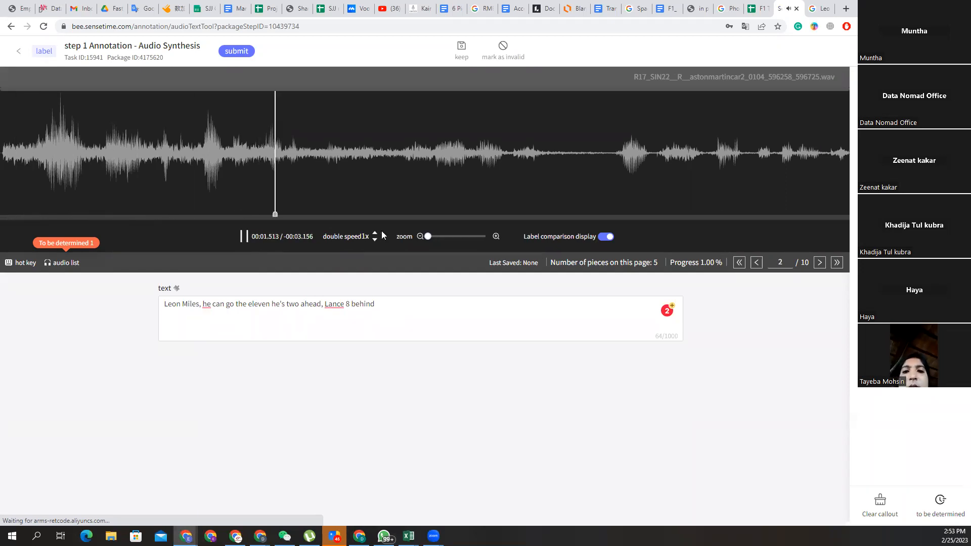
{"action": "left_click", "coordinate": [29, 175]}
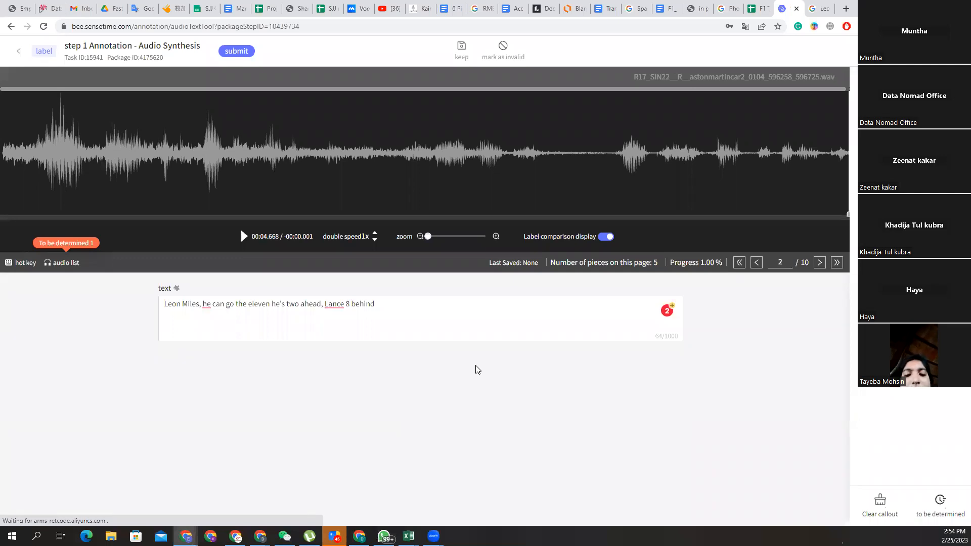
Replace the digit '8' with the word 'eight' in item 2's transcript.
{"action": "left_click", "coordinate": [350, 303]}
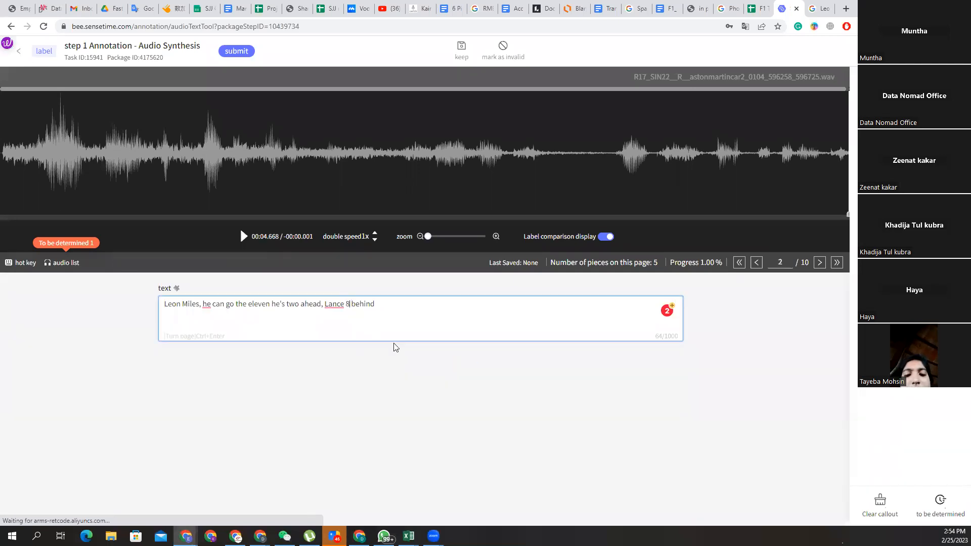
{"action": "key", "text": "BackSpace"}
{"action": "type", "text": "eight"}
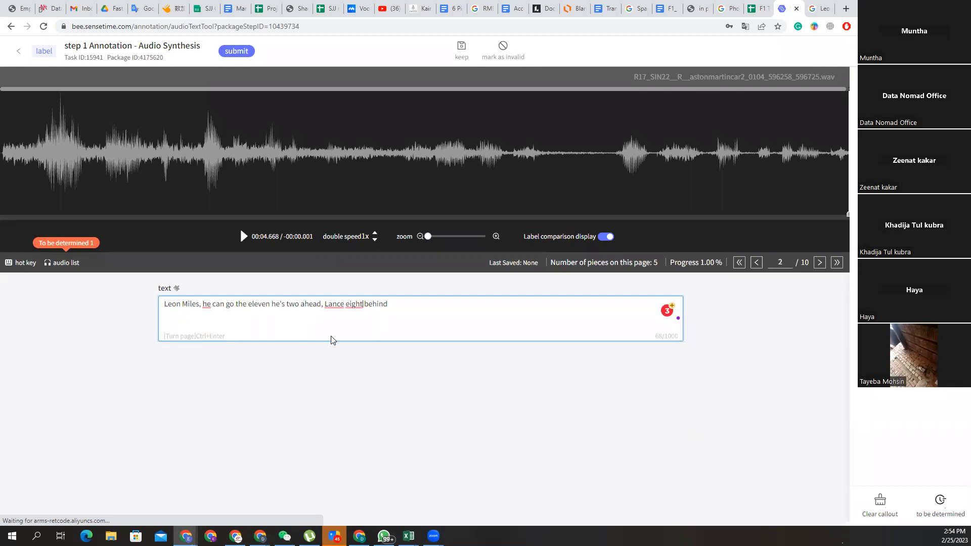
Preview clip 3's audio, then return to clip 2.
{"action": "left_click", "coordinate": [820, 262]}
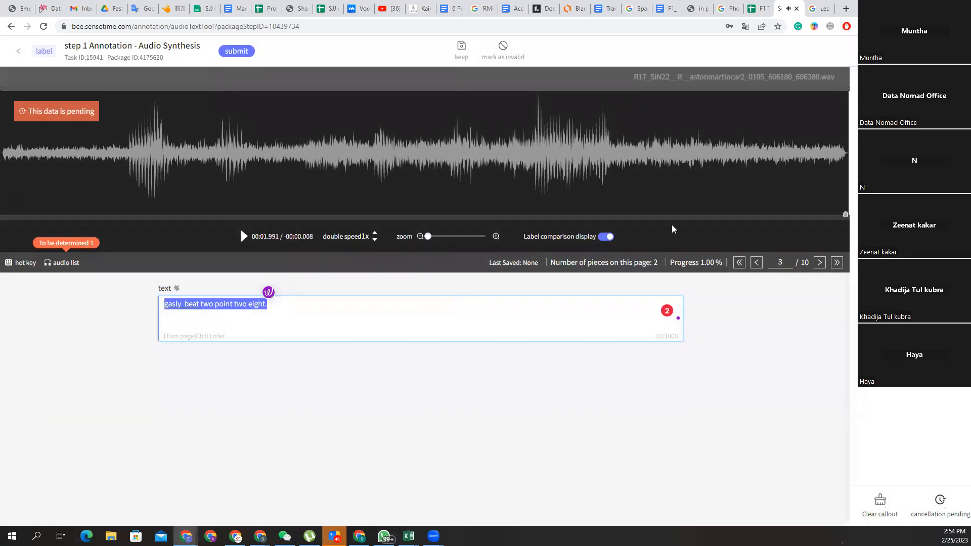
{"action": "left_click", "coordinate": [243, 237]}
{"action": "left_click", "coordinate": [757, 262]}
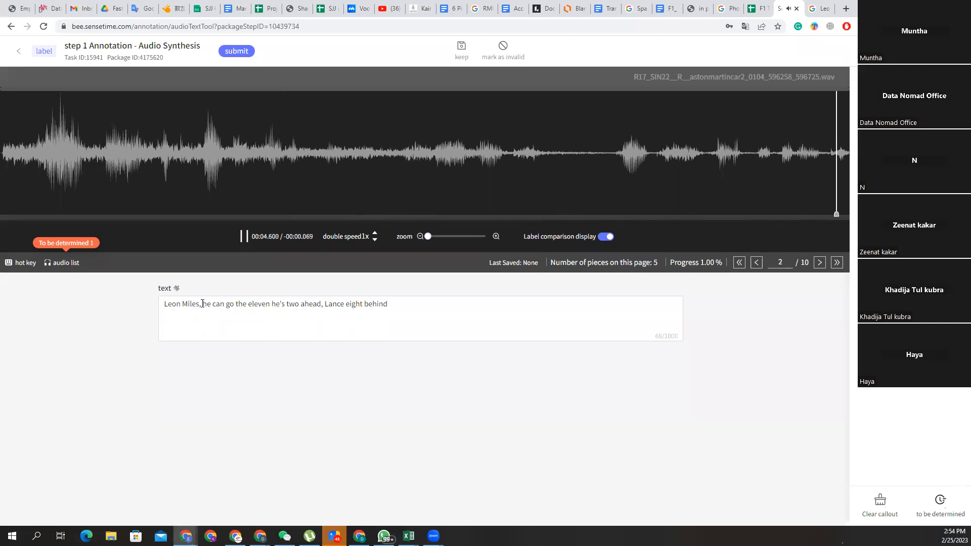
{"action": "left_click", "coordinate": [203, 303]}
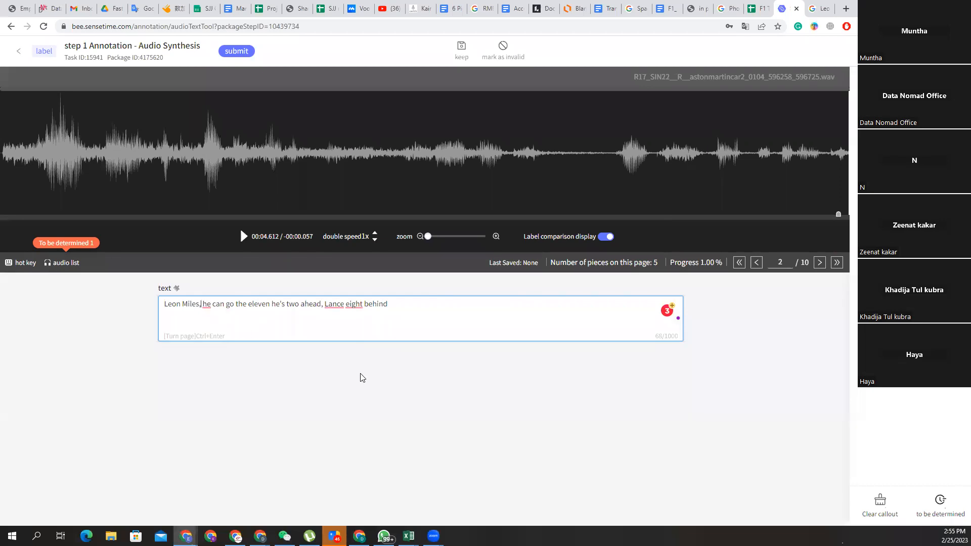
{"action": "type", "text": "[]"}
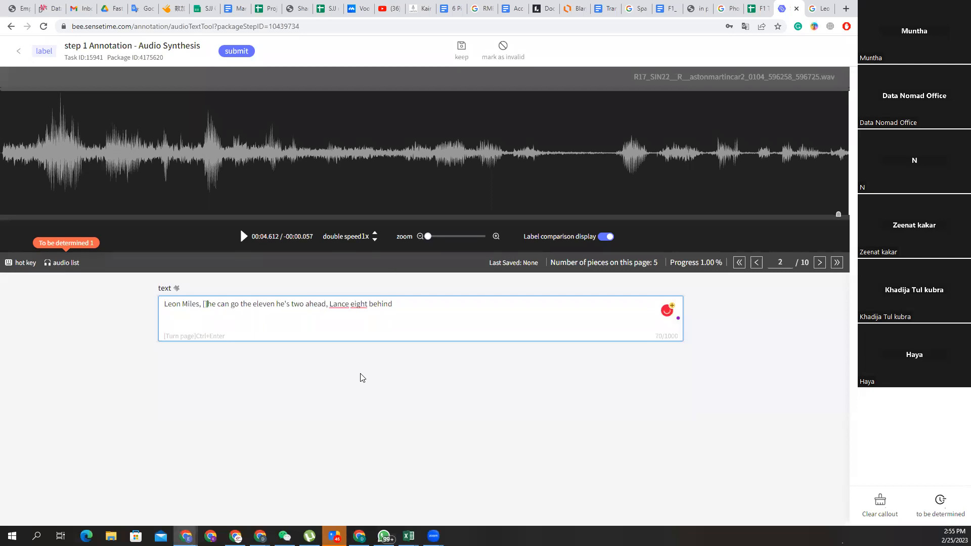
{"action": "type", "text": "engine"}
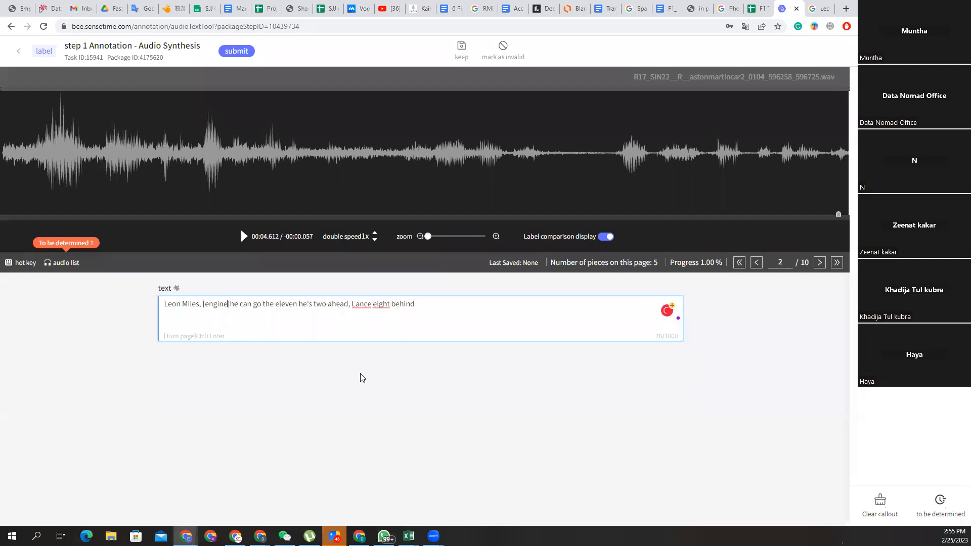
{"action": "key", "text": "Right"}
{"action": "left_click", "coordinate": [472, 312]}
{"action": "left_click", "coordinate": [820, 262]}
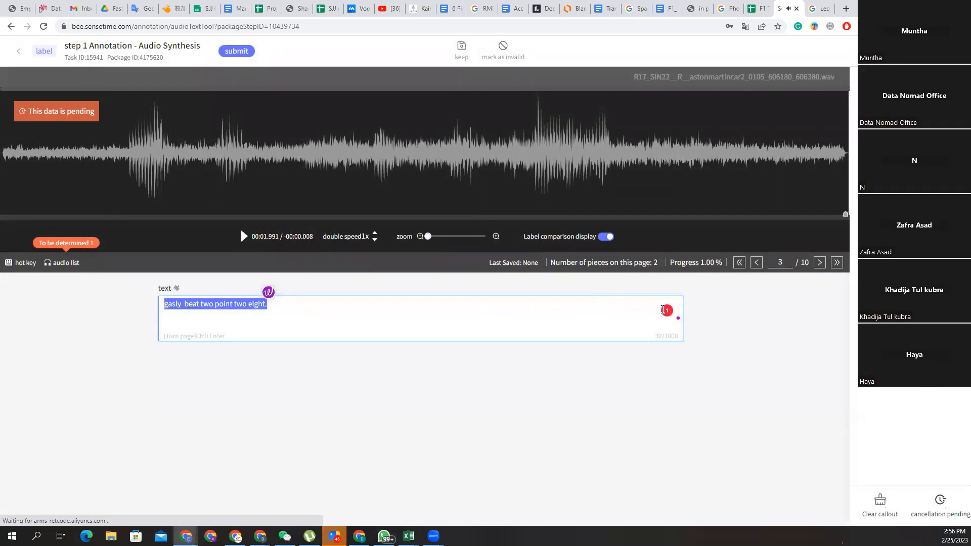
{"action": "mouse_move", "coordinate": [666, 313]}
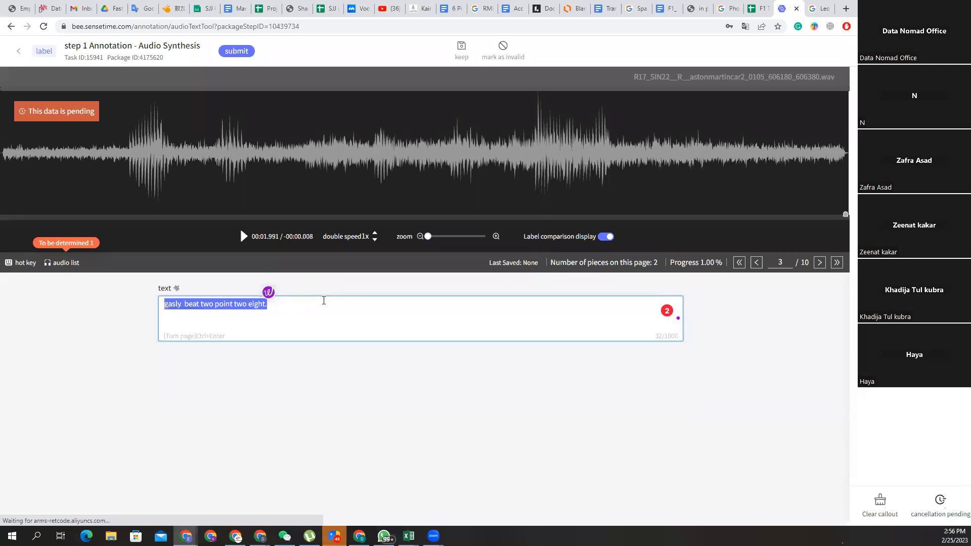
{"action": "left_click", "coordinate": [328, 327]}
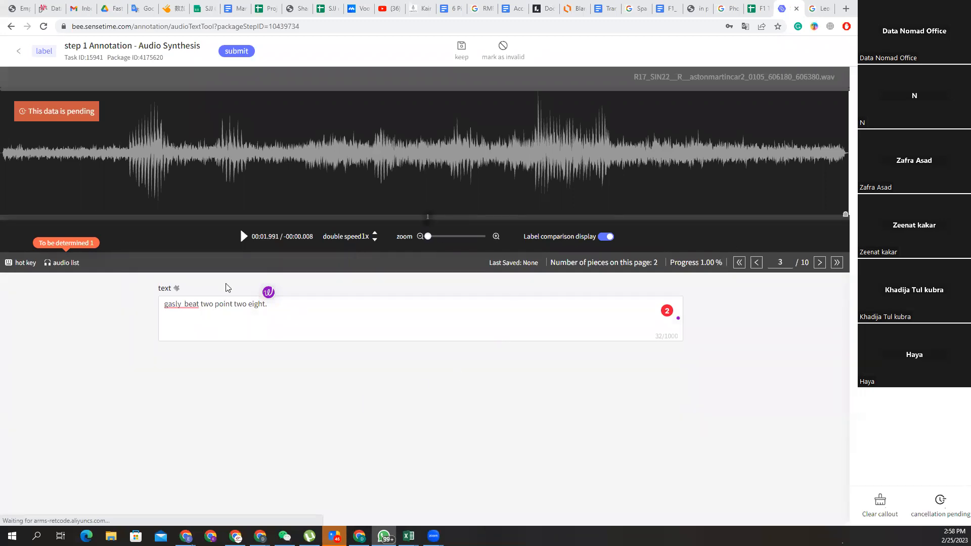
Play clip 3, then replace the Google search query with 'Gasly' to check the driver's spelling.
{"action": "left_click", "coordinate": [243, 236]}
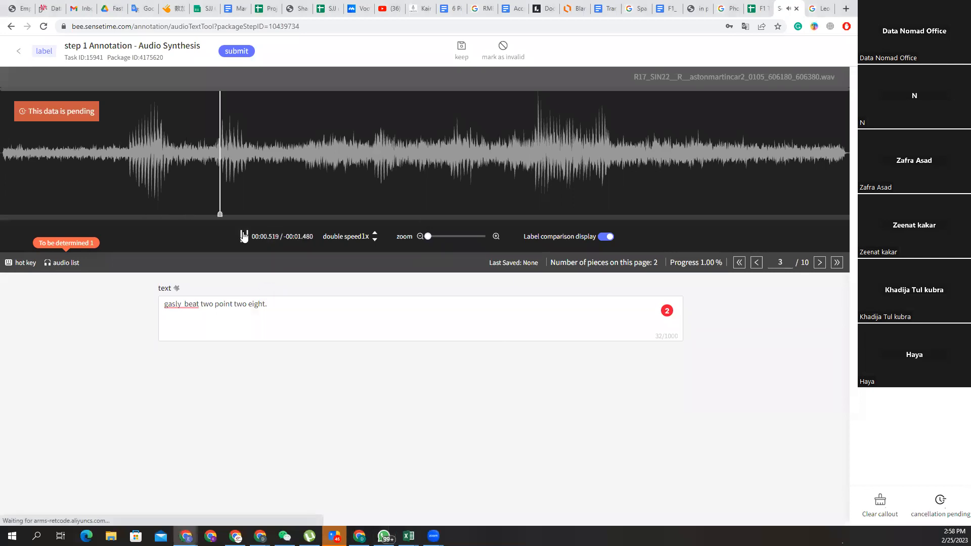
{"action": "left_click", "coordinate": [828, 8]}
{"action": "left_click_drag", "start_coordinate": [213, 60], "coordinate": [116, 60]}
{"action": "type", "text": "Gasly"}
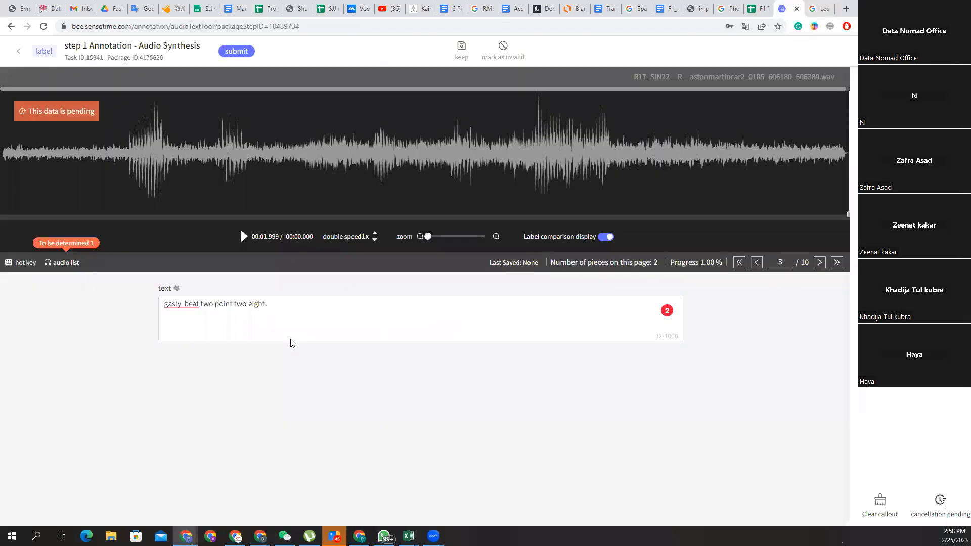
Back in SenseBee, capitalise 'gasly' to 'Gasly' in clip 3's transcript.
{"action": "left_click", "coordinate": [787, 9]}
{"action": "left_click", "coordinate": [168, 305]}
{"action": "key", "text": "BackSpace"}
{"action": "type", "text": "G"}
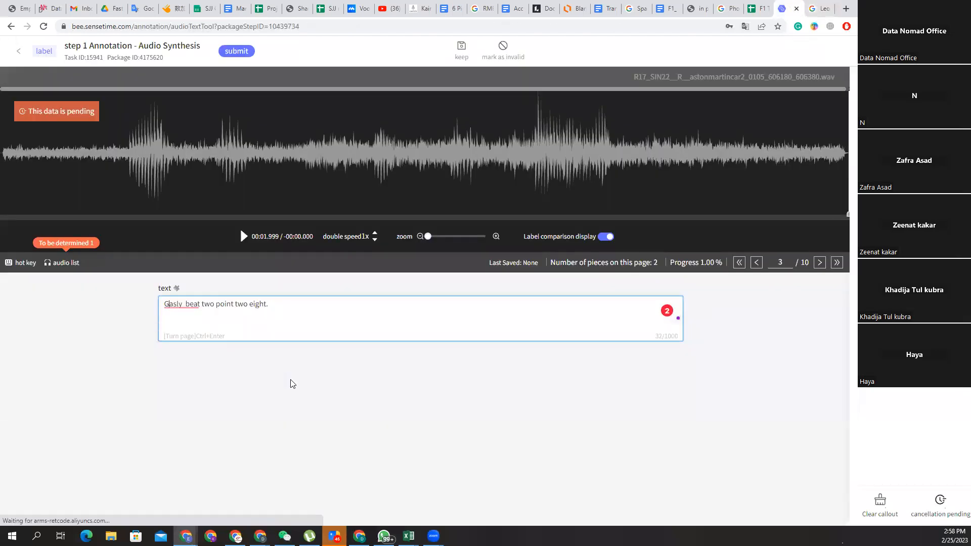
Replay clip 3, delete the extra word 'beat', and append an [overlap] tag after 'eight.'.
{"action": "left_click", "coordinate": [243, 237]}
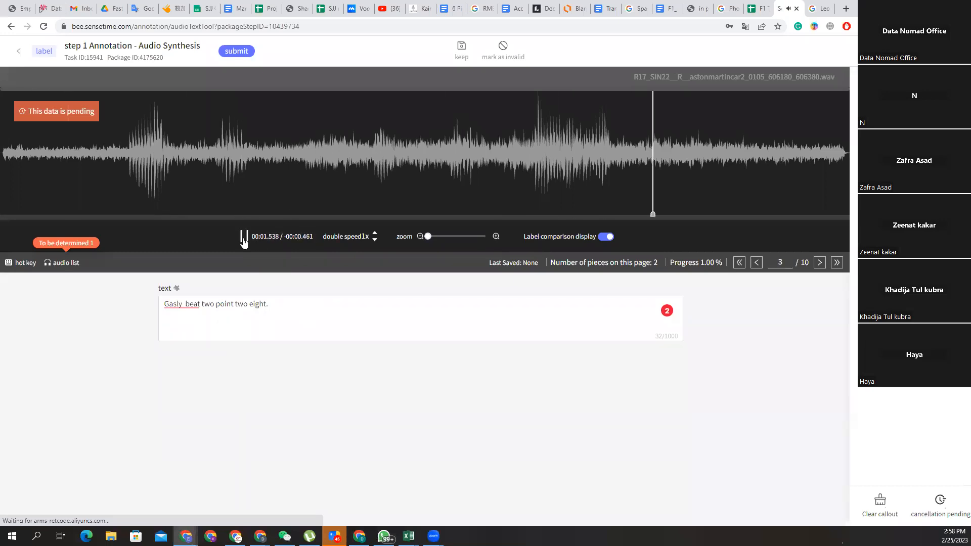
{"action": "left_click", "coordinate": [243, 236]}
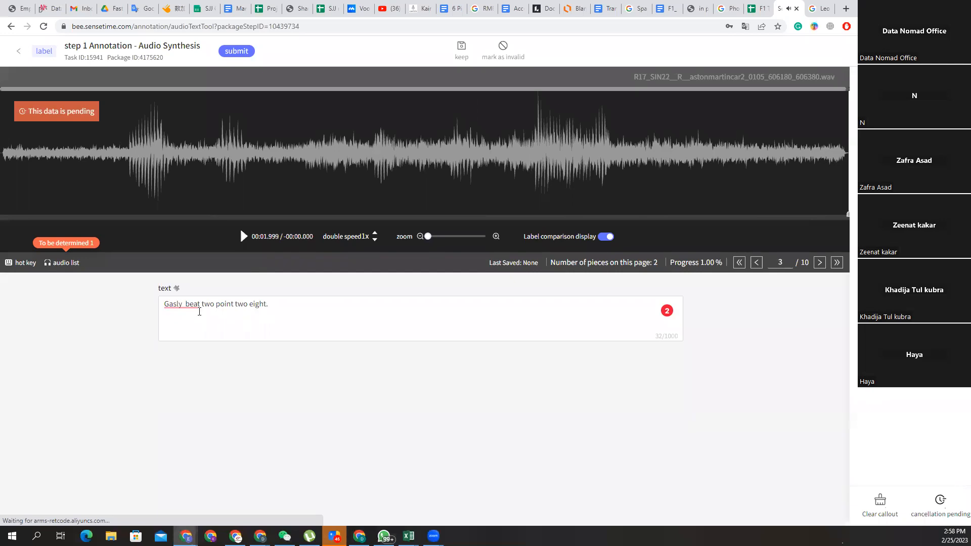
{"action": "left_click_drag", "start_coordinate": [203, 307], "coordinate": [181, 304]}
{"action": "key", "text": "BackSpace"}
{"action": "key", "text": "BackSpace"}
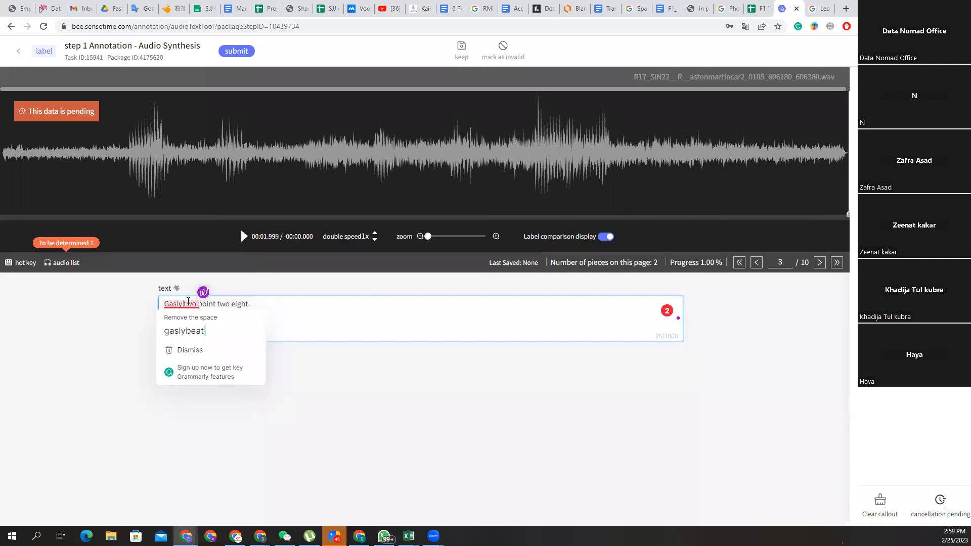
{"action": "left_click", "coordinate": [290, 307]}
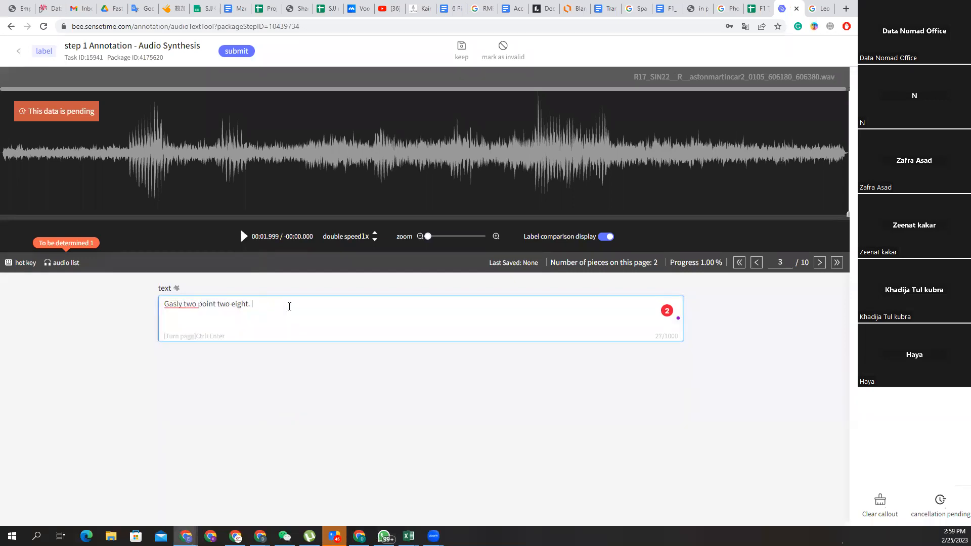
{"action": "type", "text": "[]"}
{"action": "type", "text": "overlap"}
Delete the [overlap] tag from clip 3 and listen to the clip again.
{"action": "left_click_drag", "start_coordinate": [294, 302], "coordinate": [251, 307]}
{"action": "key", "text": "BackSpace"}
{"action": "left_click", "coordinate": [244, 239]}
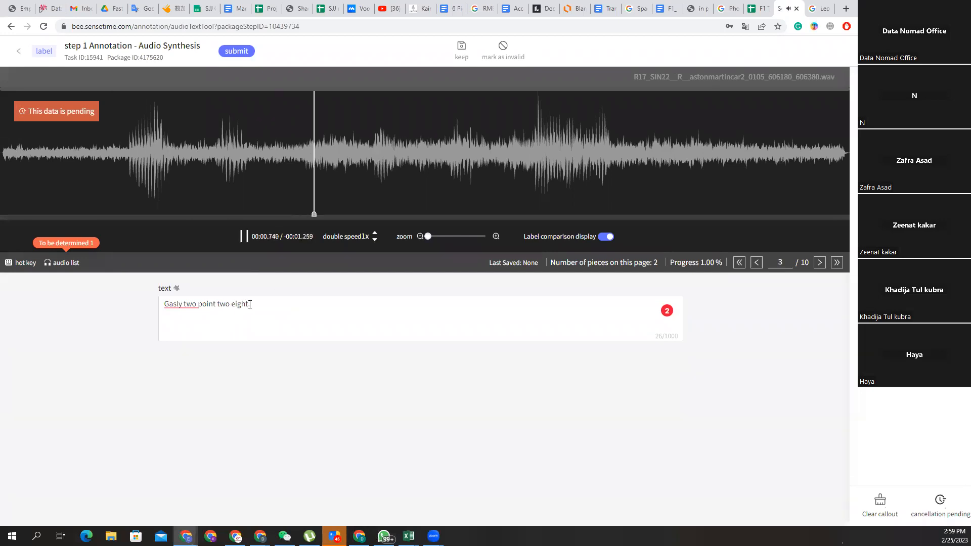
Replace 'eight' with 'ahead' so clip 3 reads 'Gasly two point two ahead.', then advance to clip 4.
{"action": "left_click", "coordinate": [248, 304]}
{"action": "double_click", "coordinate": [233, 304]}
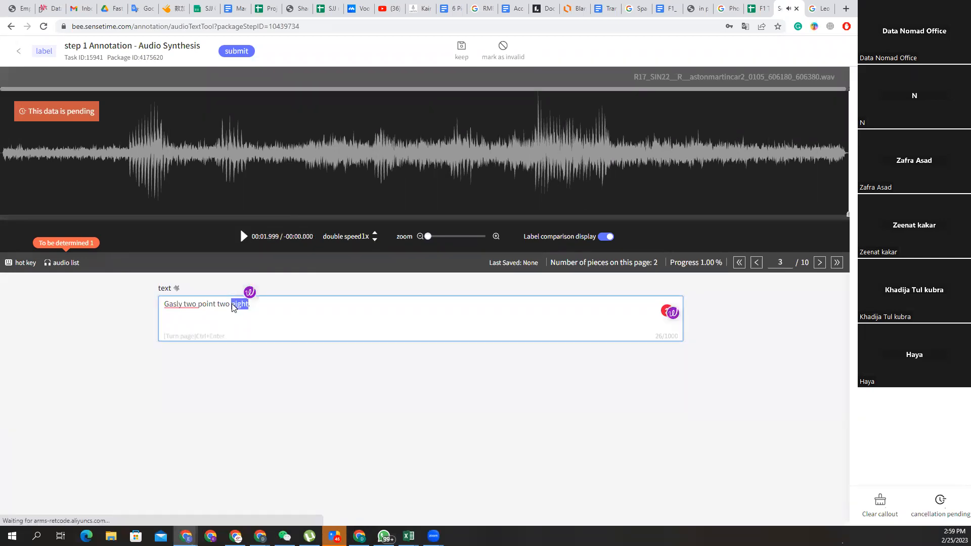
{"action": "type", "text": "ahead"}
{"action": "left_click", "coordinate": [245, 239]}
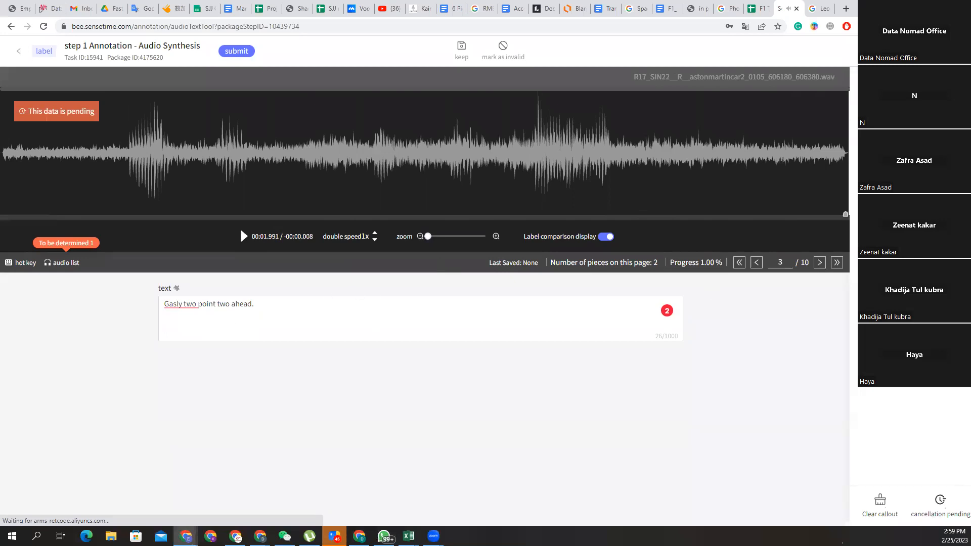
{"action": "left_click", "coordinate": [818, 264]}
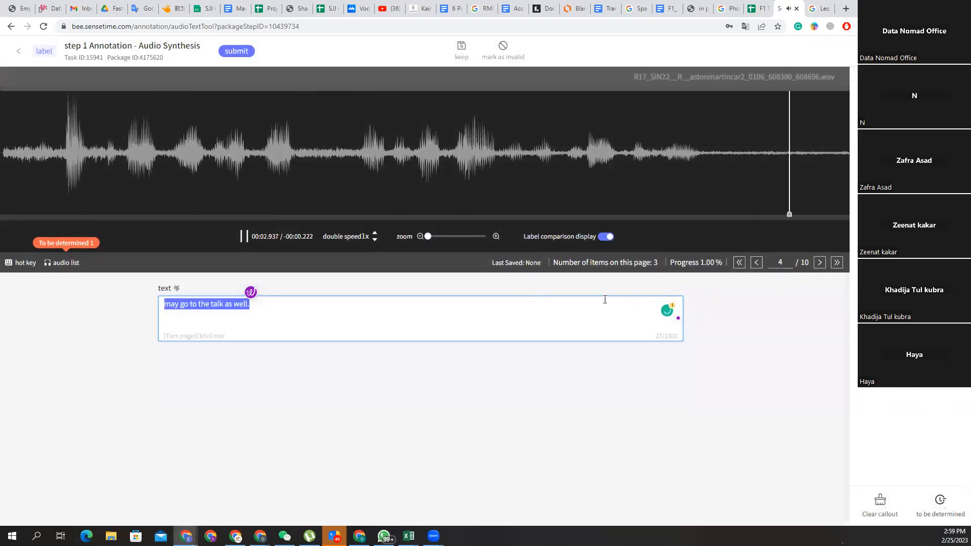
Listen to clip 4 twice, then highlight the Task ID number in the page header.
{"action": "left_click", "coordinate": [244, 237]}
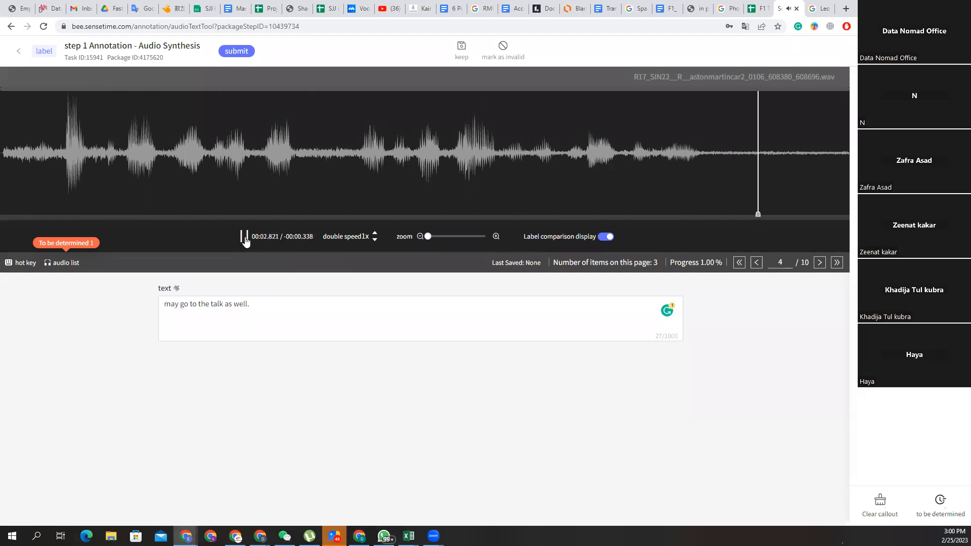
{"action": "left_click", "coordinate": [243, 237]}
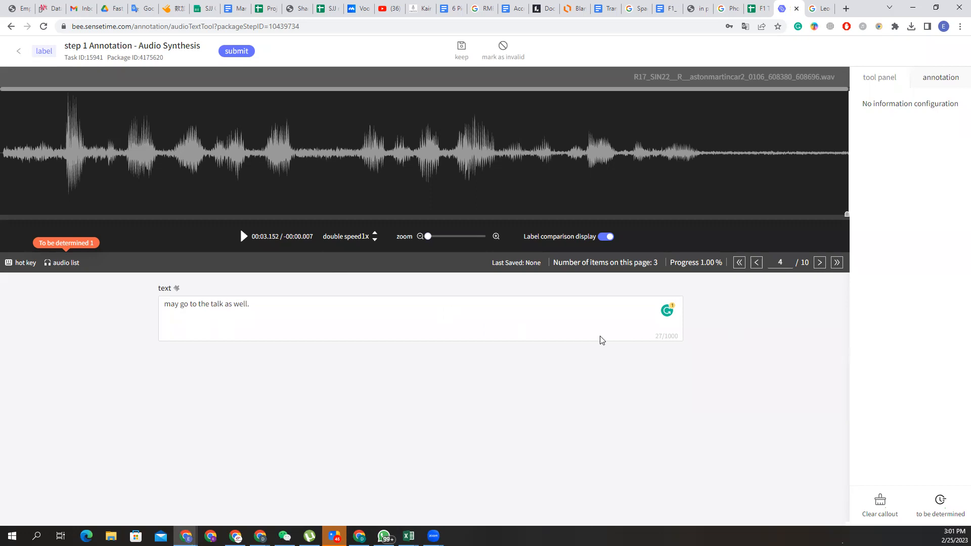
{"action": "left_click_drag", "start_coordinate": [87, 58], "coordinate": [106, 58]}
Highlight the Package ID number 4175620 in the header instead of the Task ID.
{"action": "left_click_drag", "start_coordinate": [138, 57], "coordinate": [165, 57]}
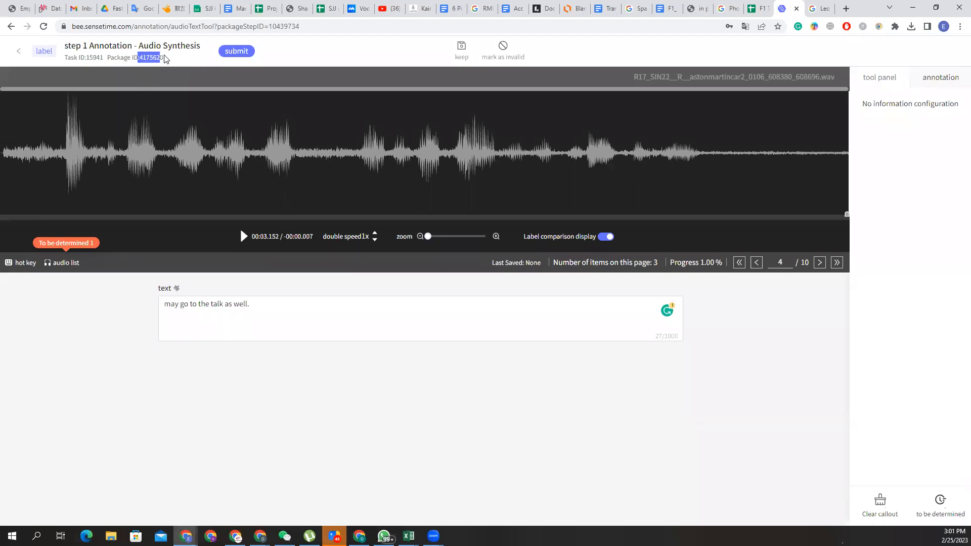